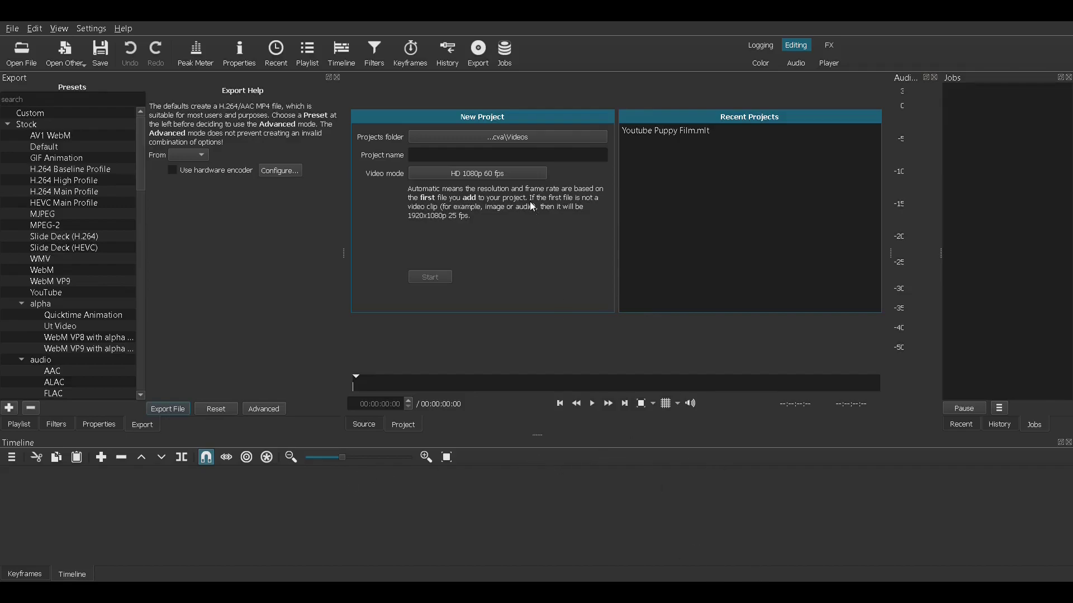
Enter 'Project 1' as the name of the new HD 1080p 60 fps project.
{"action": "type", "text": "Project 1"}
Start the project, pause the loaded clip at 00:00:02:08, and enlarge the timeline panel.
{"action": "left_click", "coordinate": [436, 277]}
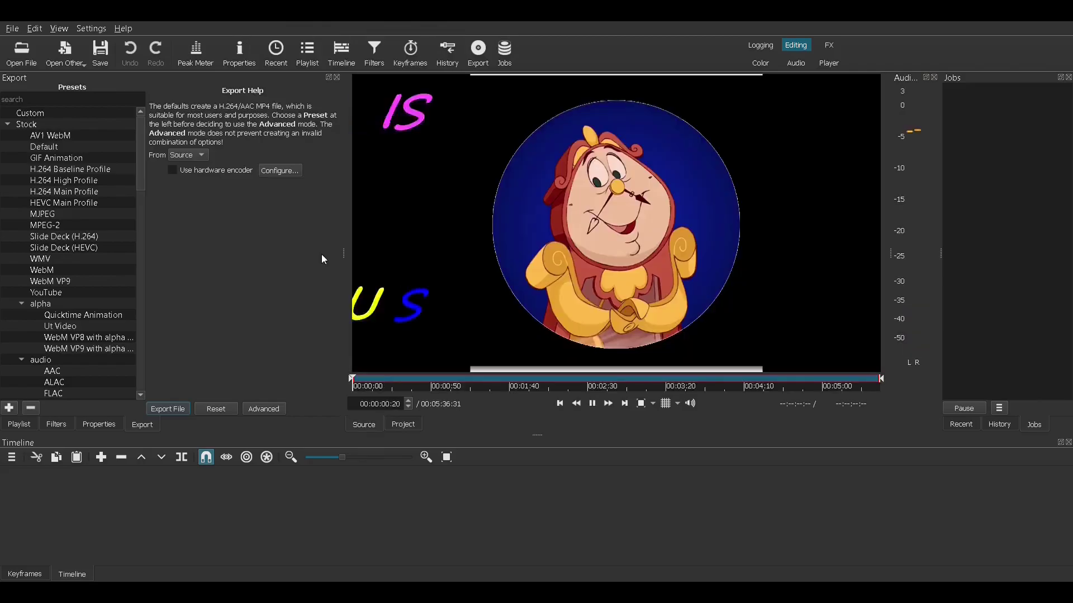
{"action": "left_click", "coordinate": [593, 405]}
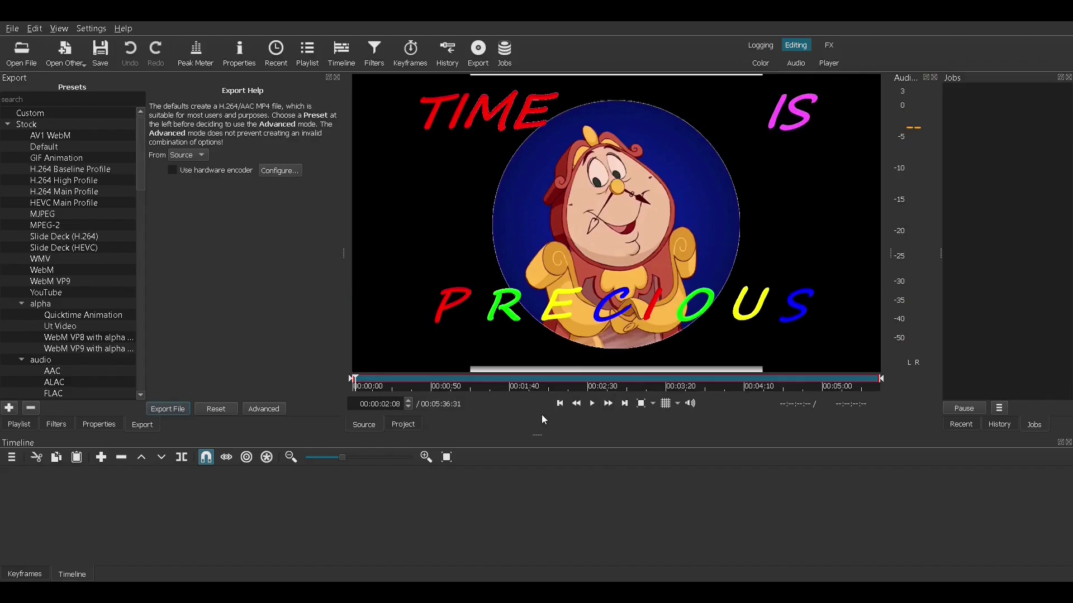
{"action": "left_click_drag", "start_coordinate": [537, 435], "coordinate": [540, 284]}
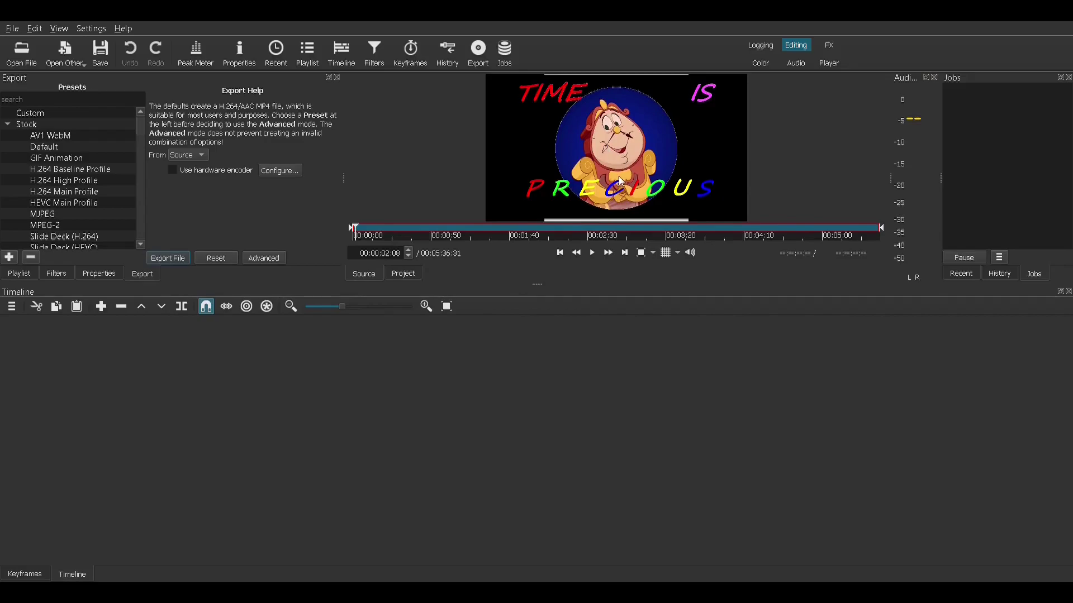
Place Youtube final Bushnell Quantum.mp4 on track V1 starting at 00:00:00.
{"action": "left_click_drag", "start_coordinate": [630, 137], "coordinate": [458, 445]}
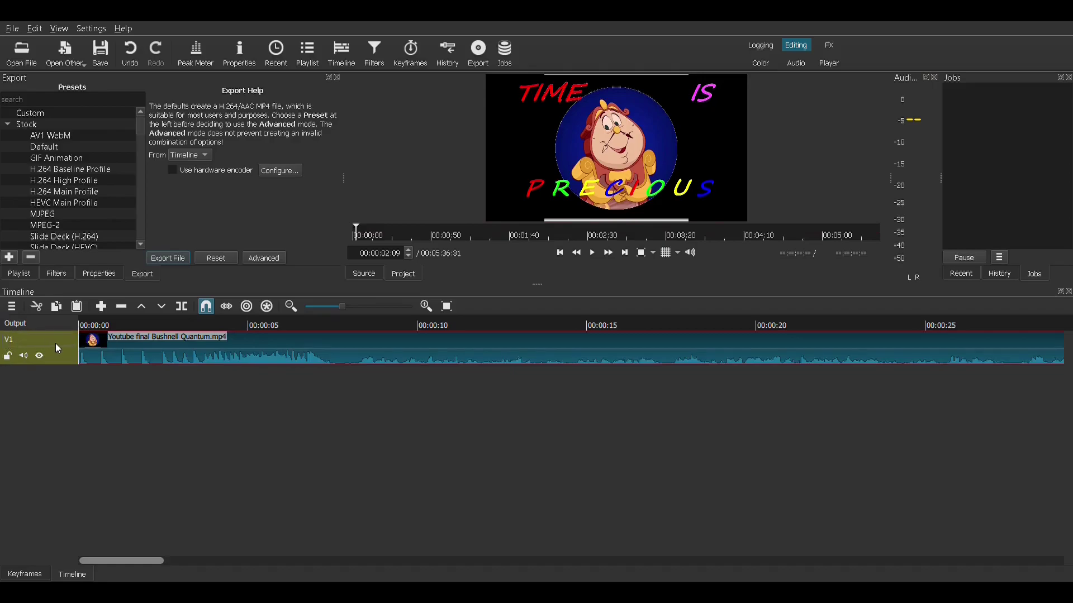
Add a second video track, V2, above V1.
{"action": "right_click", "coordinate": [71, 392]}
{"action": "mouse_move", "coordinate": [84, 403]}
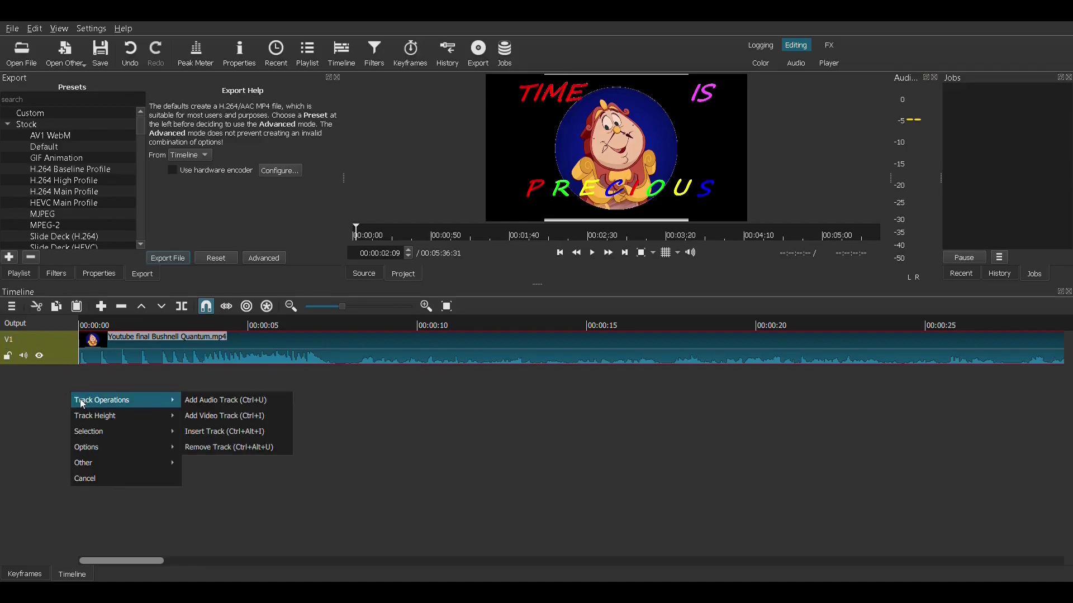
{"action": "right_click", "coordinate": [48, 387]}
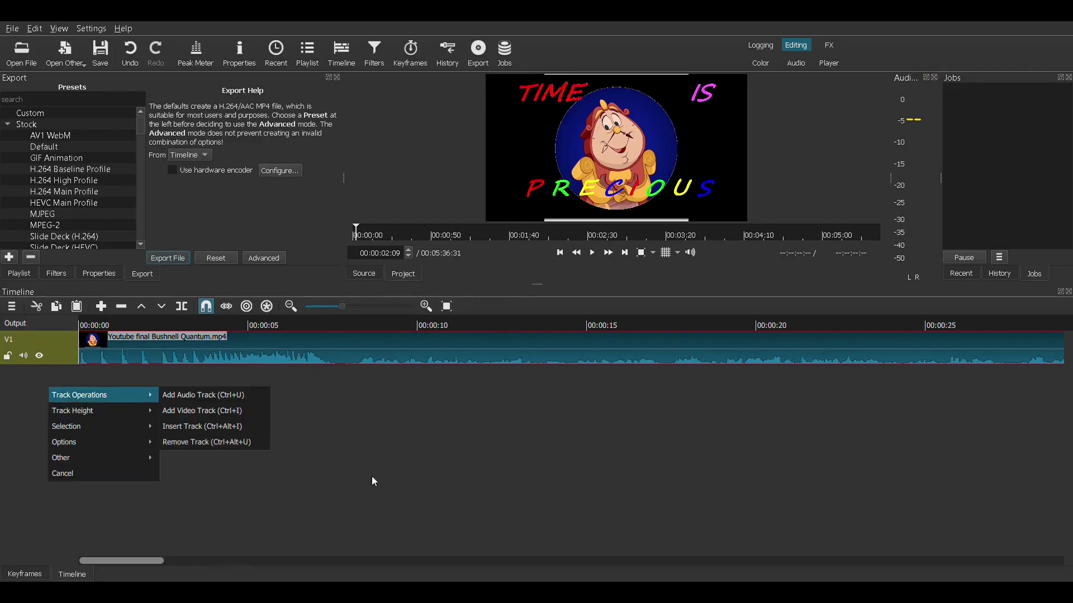
{"action": "right_click", "coordinate": [395, 473]}
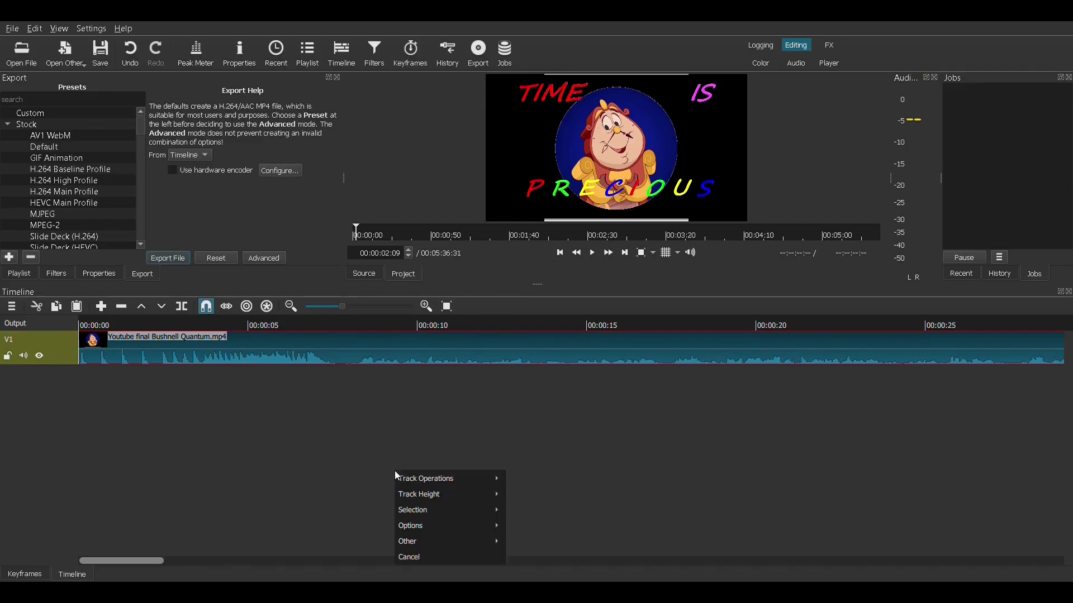
{"action": "right_click", "coordinate": [45, 387]}
{"action": "mouse_move", "coordinate": [60, 401]}
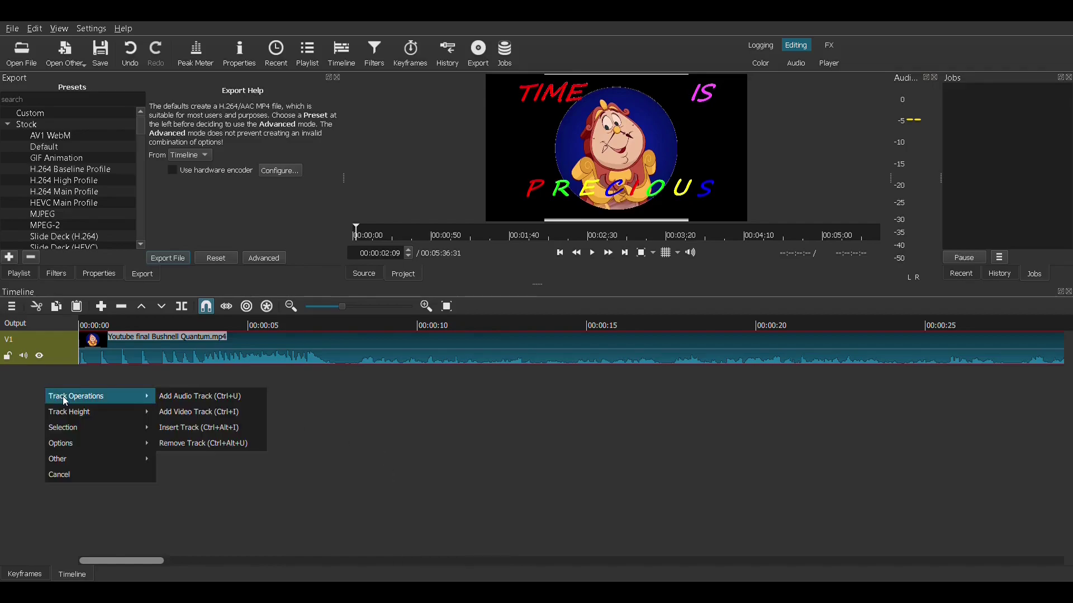
{"action": "left_click", "coordinate": [210, 414]}
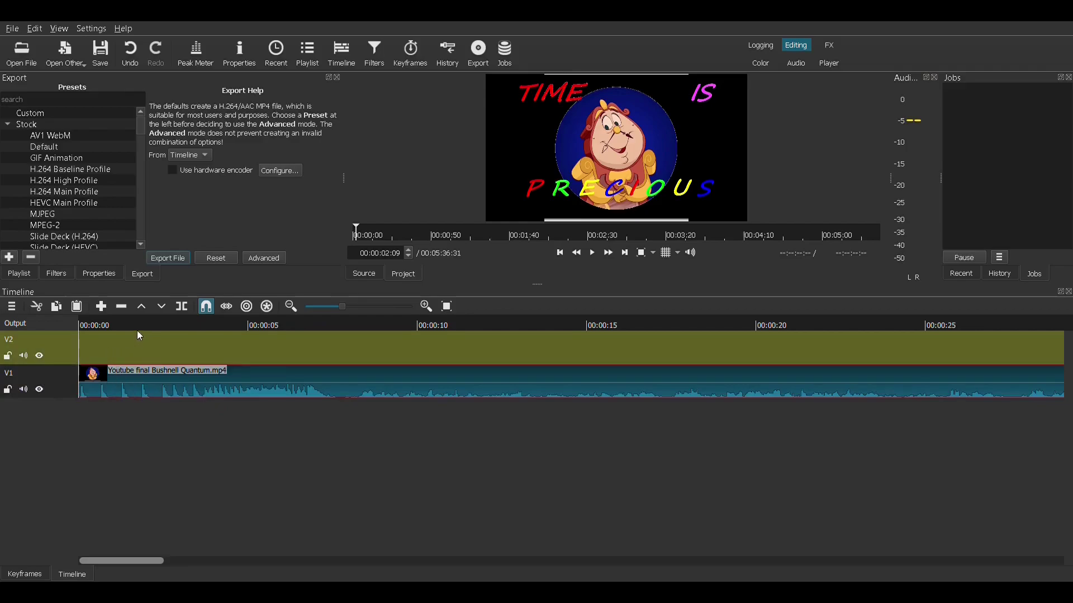
Add two more video tracks, V3 and V4.
{"action": "right_click", "coordinate": [67, 420]}
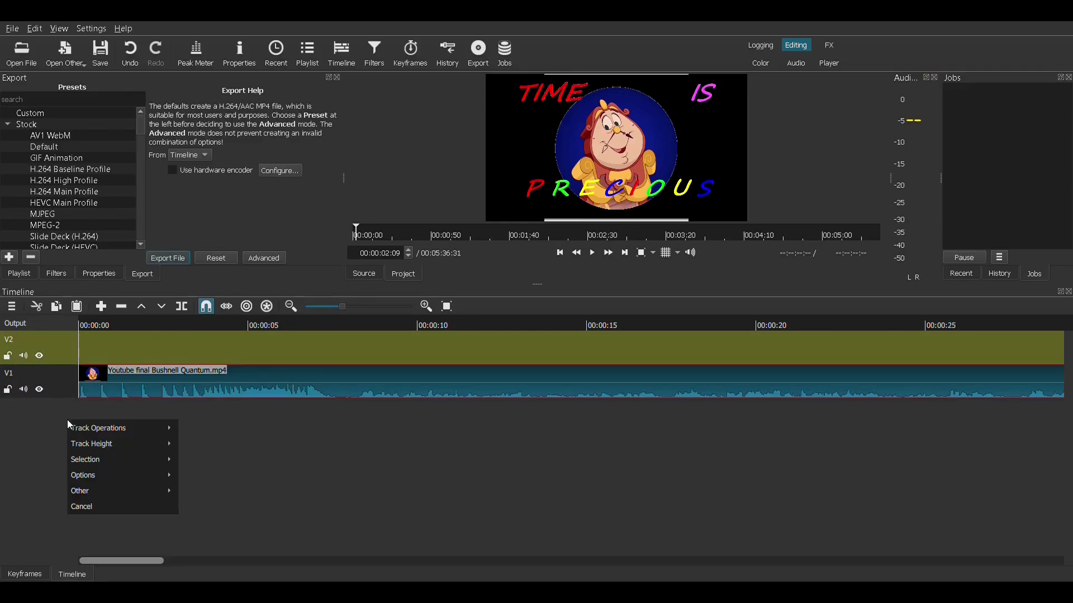
{"action": "mouse_move", "coordinate": [78, 429]}
{"action": "left_click", "coordinate": [215, 442]}
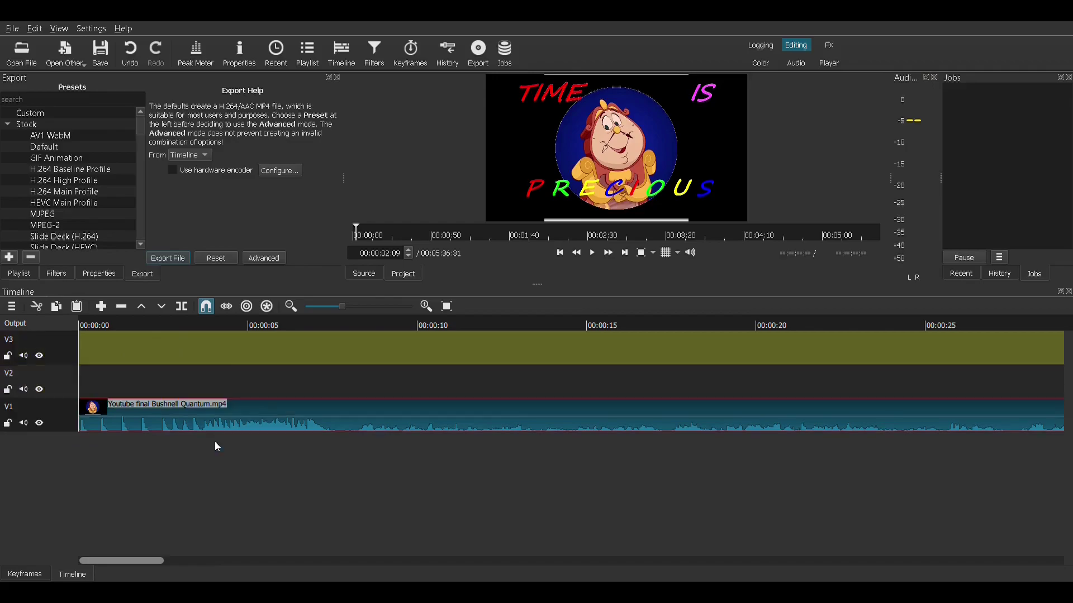
{"action": "right_click", "coordinate": [66, 450]}
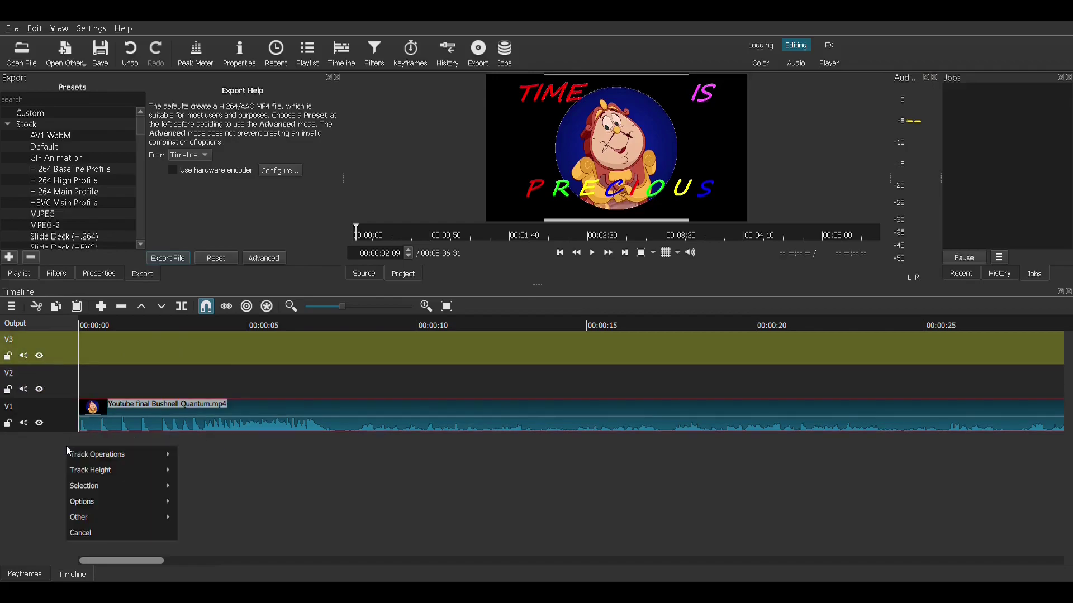
{"action": "mouse_move", "coordinate": [126, 457]}
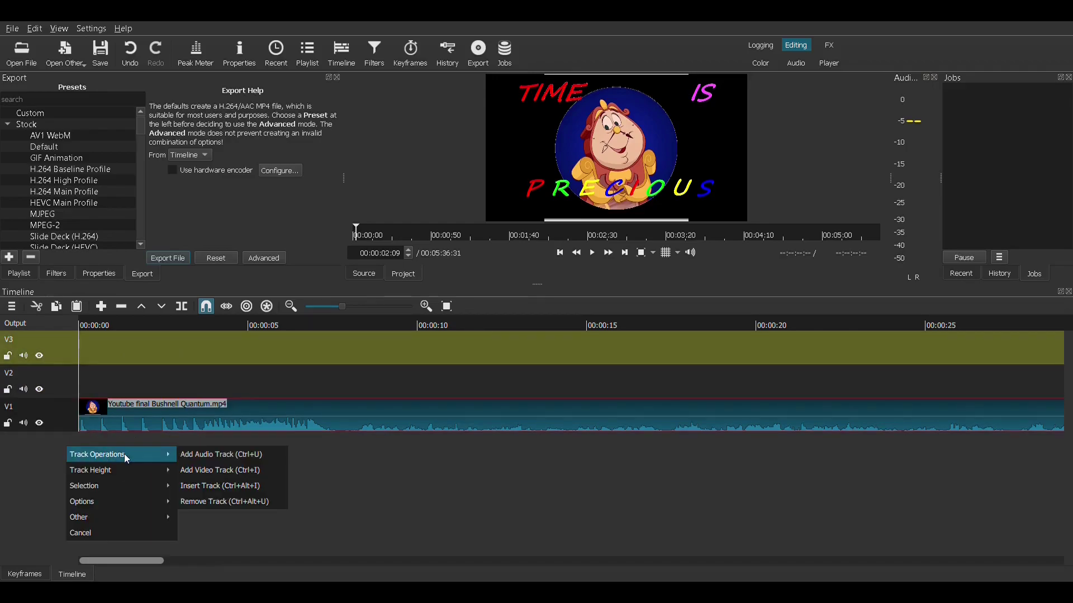
{"action": "left_click", "coordinate": [225, 470]}
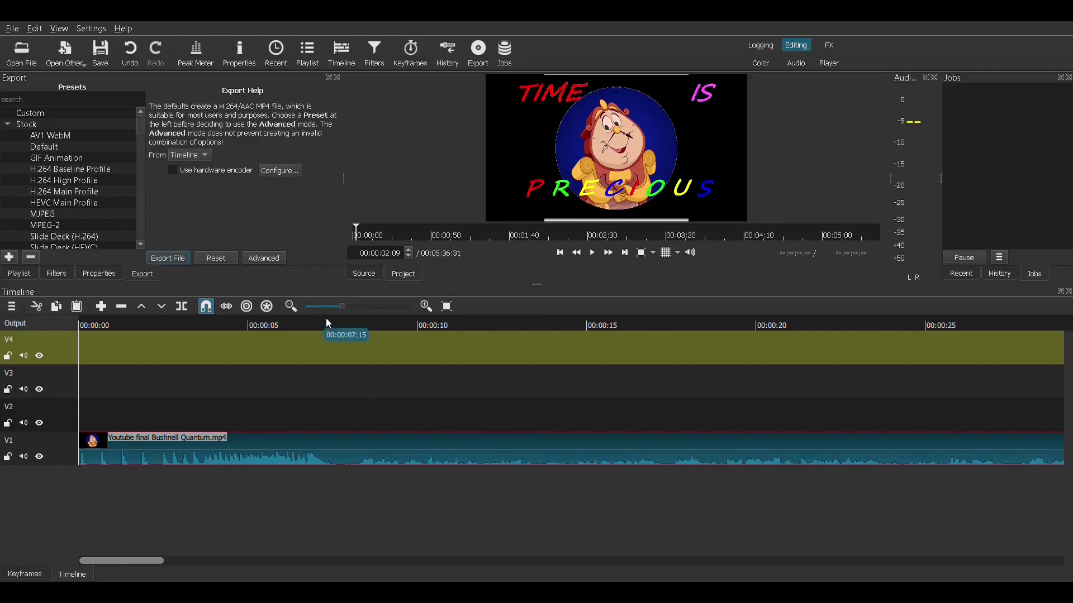
Zoom the timeline out to fit the whole clip and set the playhead to 00:01:33:32.
{"action": "left_click", "coordinate": [291, 306]}
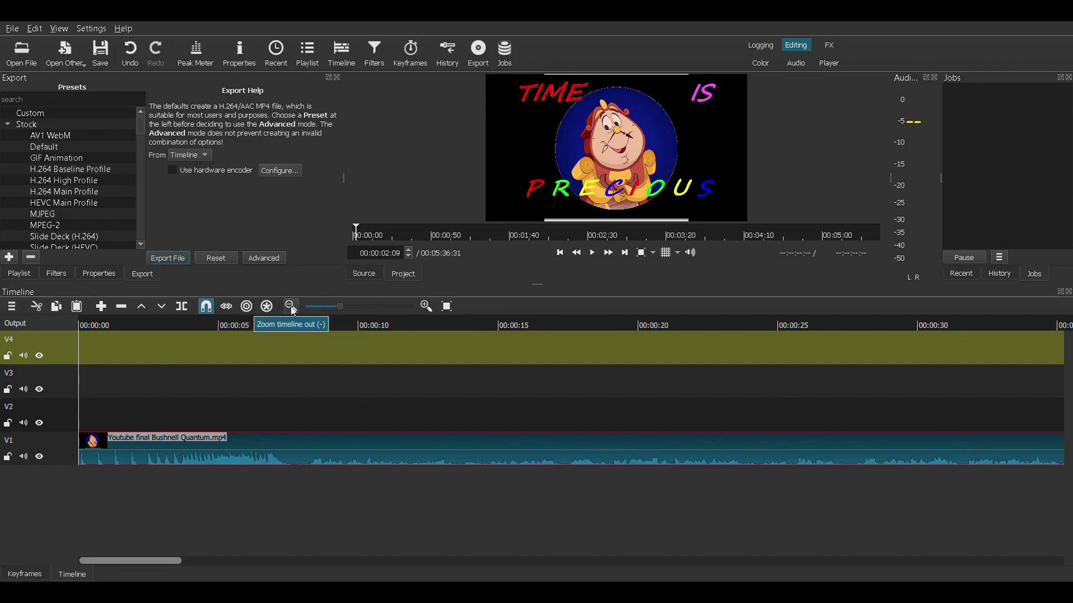
{"action": "left_click", "coordinate": [290, 306]}
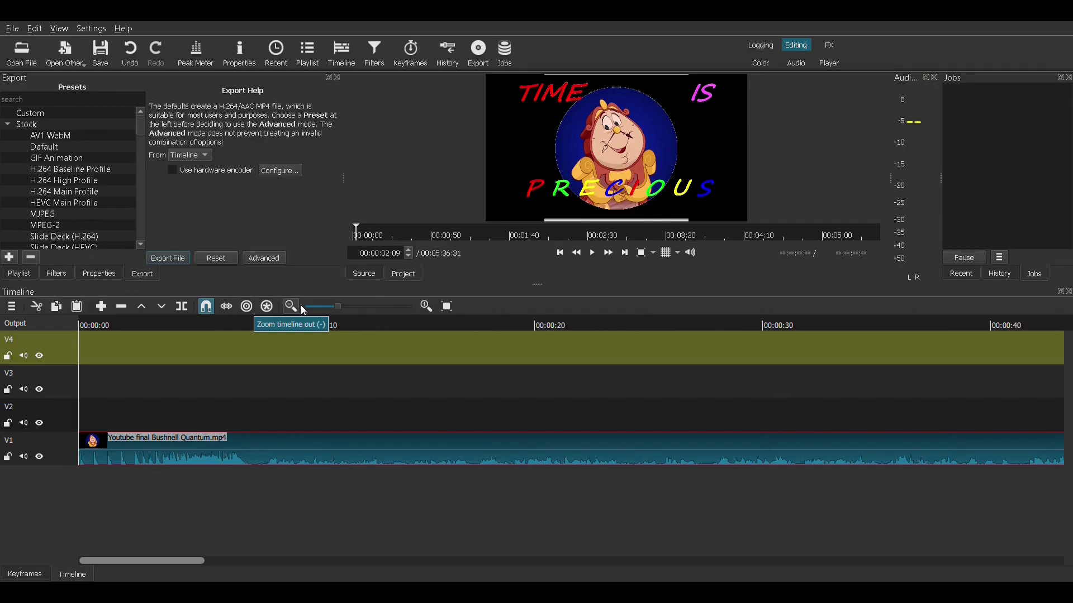
{"action": "left_click", "coordinate": [323, 308]}
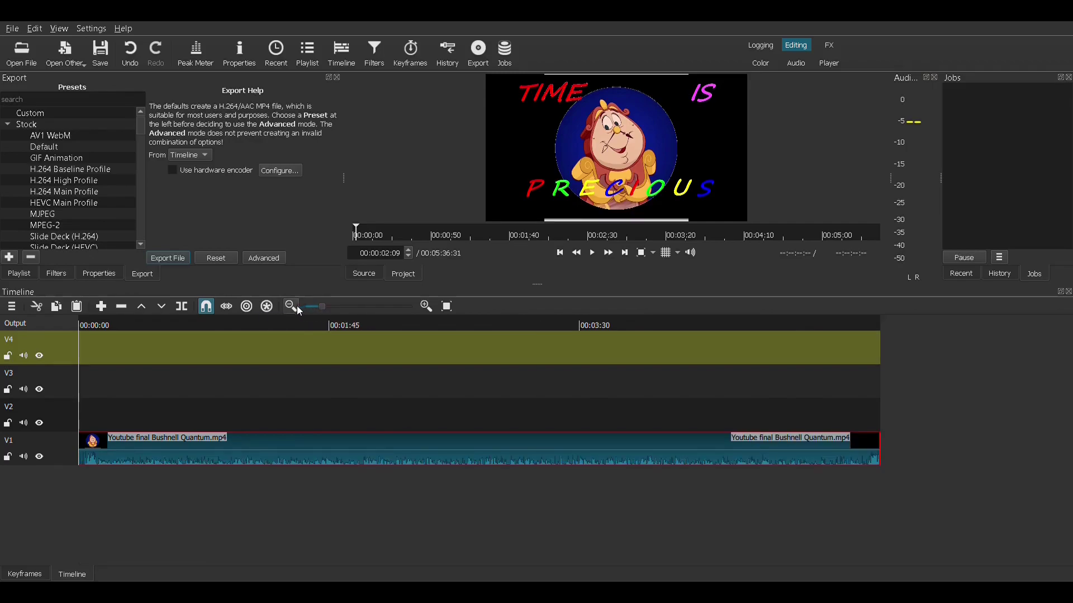
{"action": "left_click", "coordinate": [424, 307]}
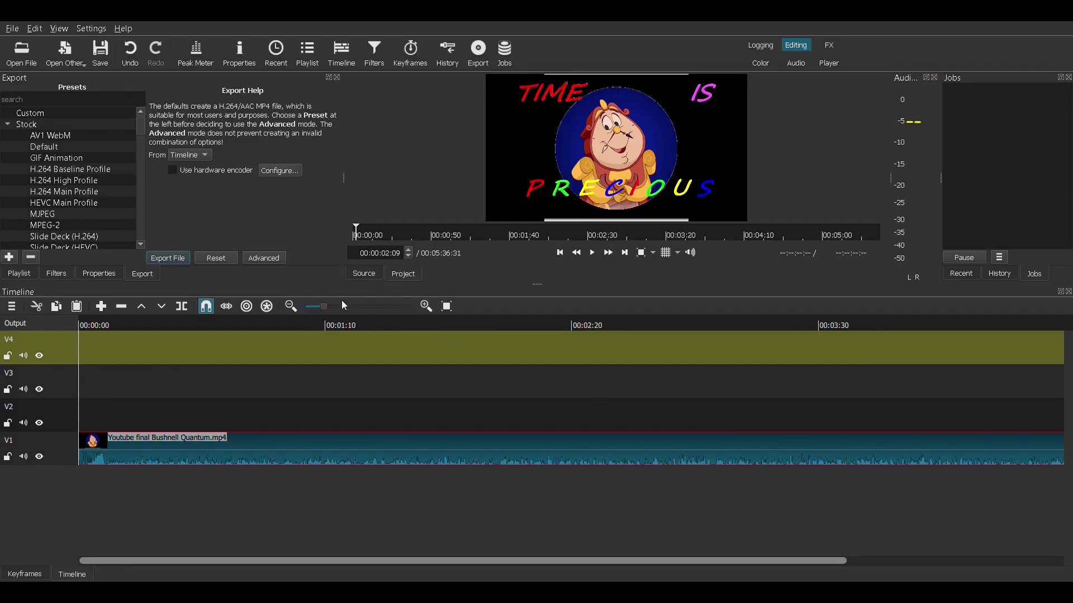
{"action": "left_click", "coordinate": [290, 307]}
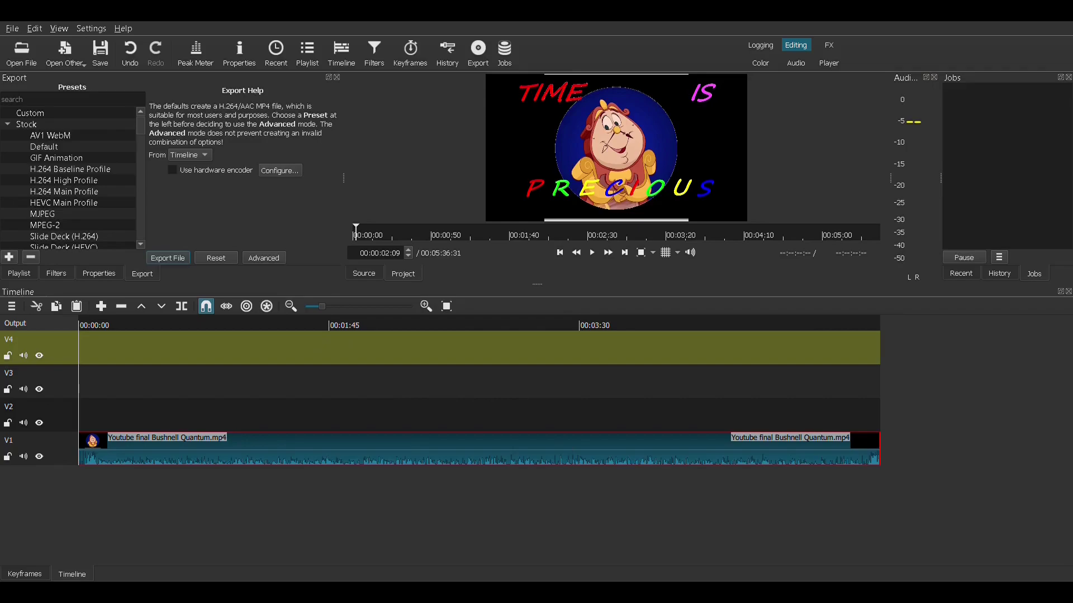
{"action": "left_click", "coordinate": [301, 383]}
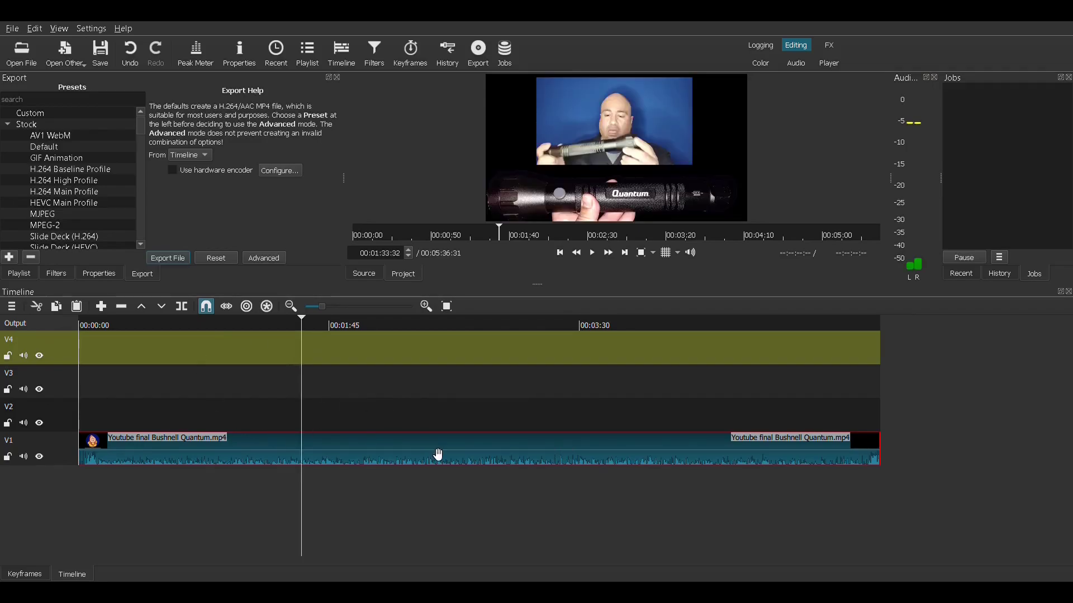
Move the clip from V1 up to V3 and preview the timeline playback.
{"action": "left_click_drag", "start_coordinate": [409, 452], "coordinate": [617, 391]}
{"action": "left_click", "coordinate": [119, 323]}
{"action": "left_click", "coordinate": [591, 254]}
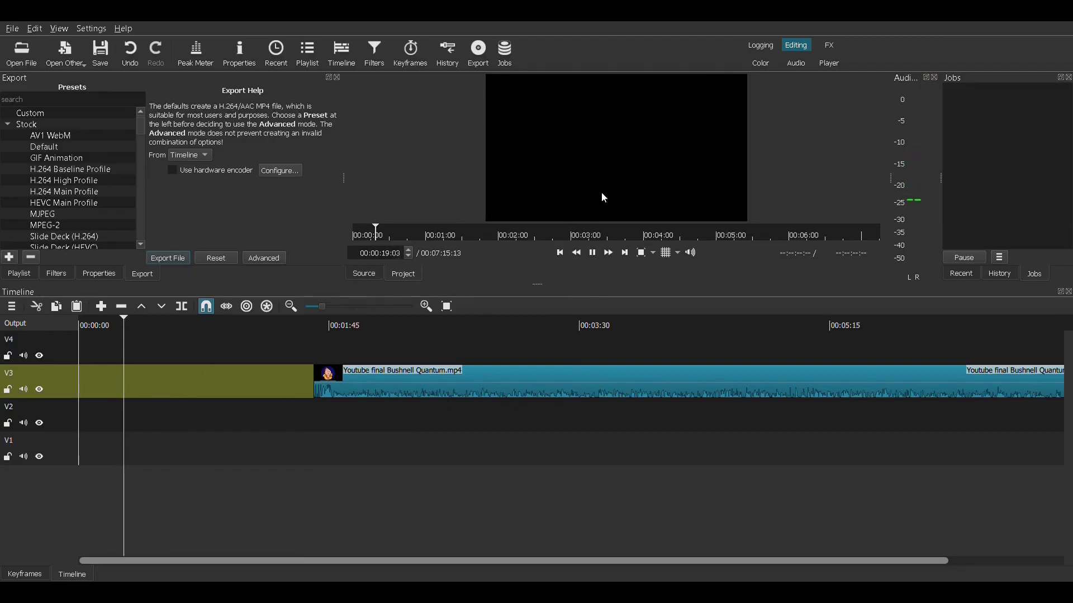
{"action": "left_click", "coordinate": [593, 252]}
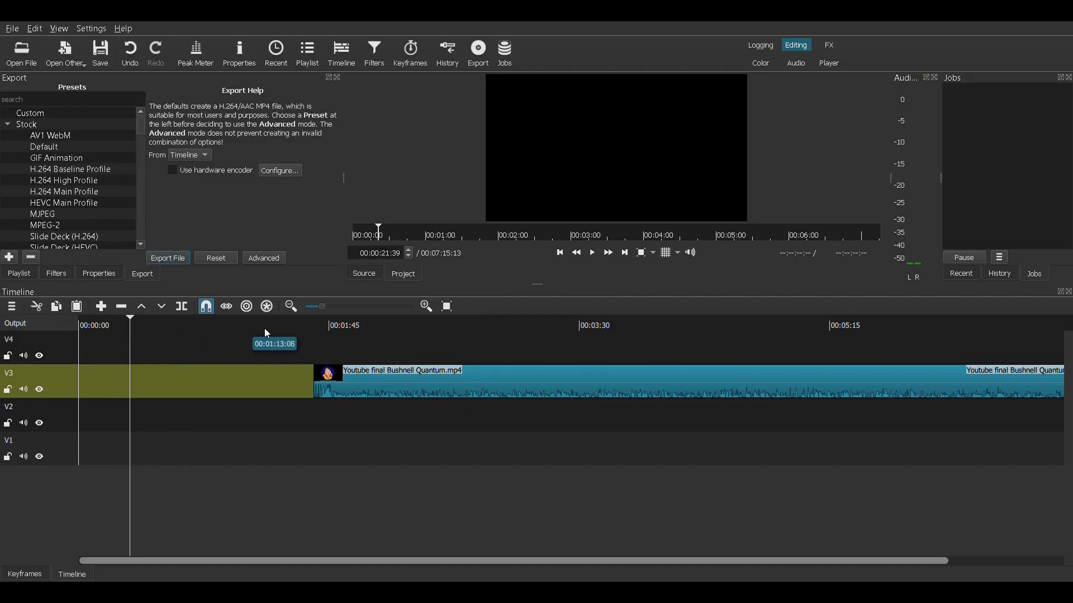
{"action": "left_click", "coordinate": [311, 322]}
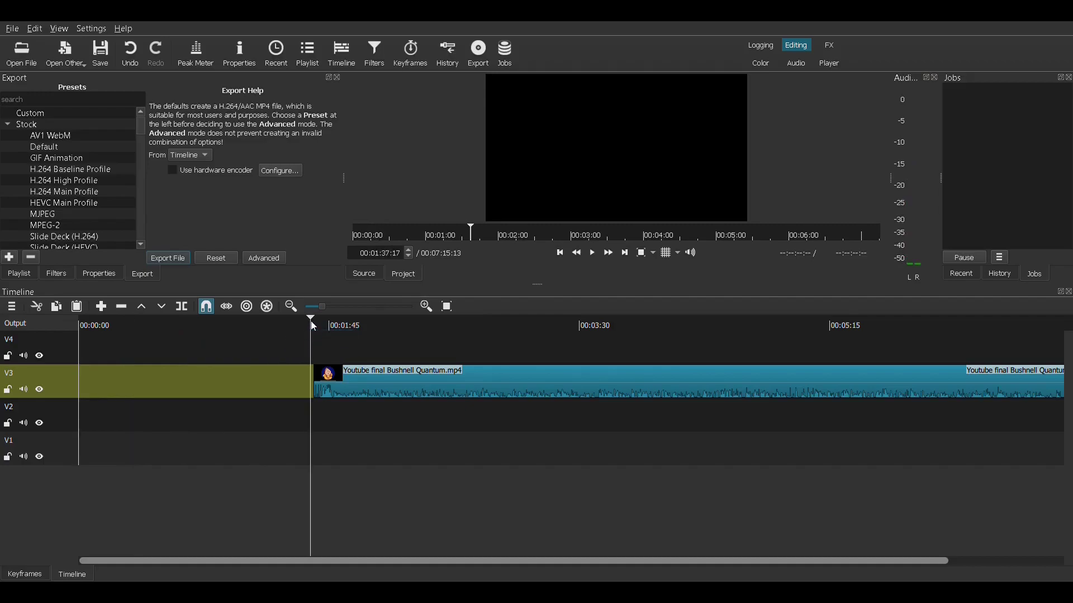
{"action": "left_click", "coordinate": [592, 253]}
{"action": "left_click", "coordinate": [596, 252]}
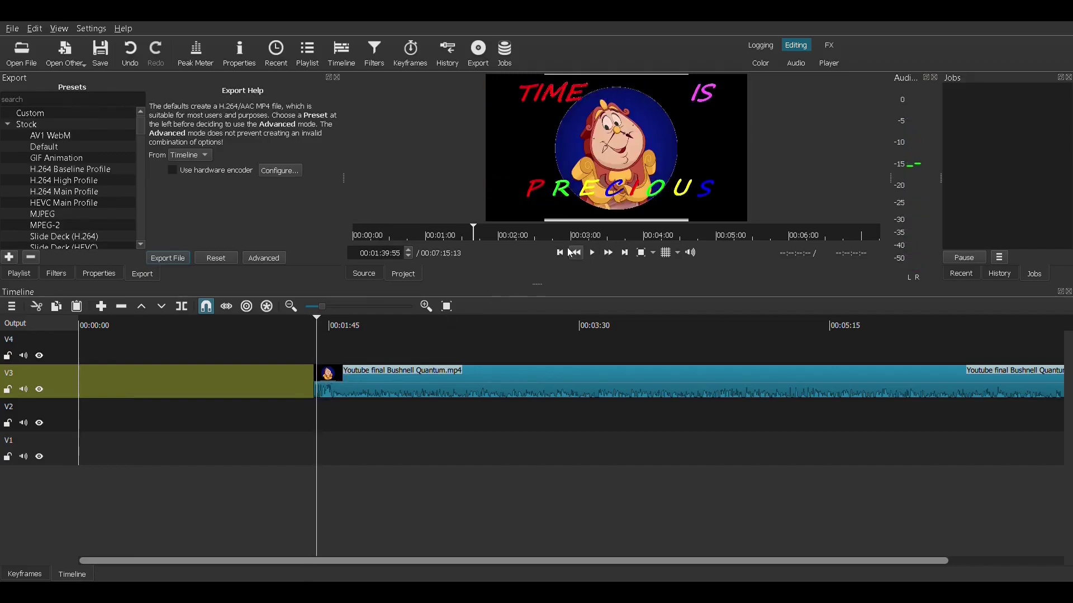
Slide the V3 clip back to 00:00:00 and set the playhead to 00:02:29:19.
{"action": "left_click_drag", "start_coordinate": [472, 387], "coordinate": [232, 384]}
{"action": "left_click", "coordinate": [396, 378]}
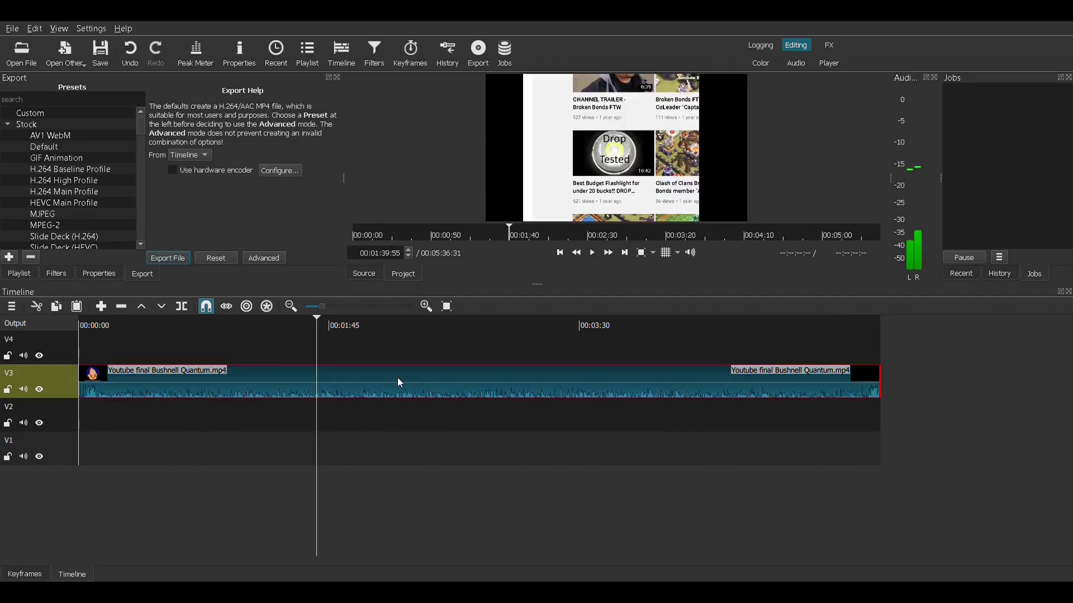
{"action": "left_click", "coordinate": [434, 322]}
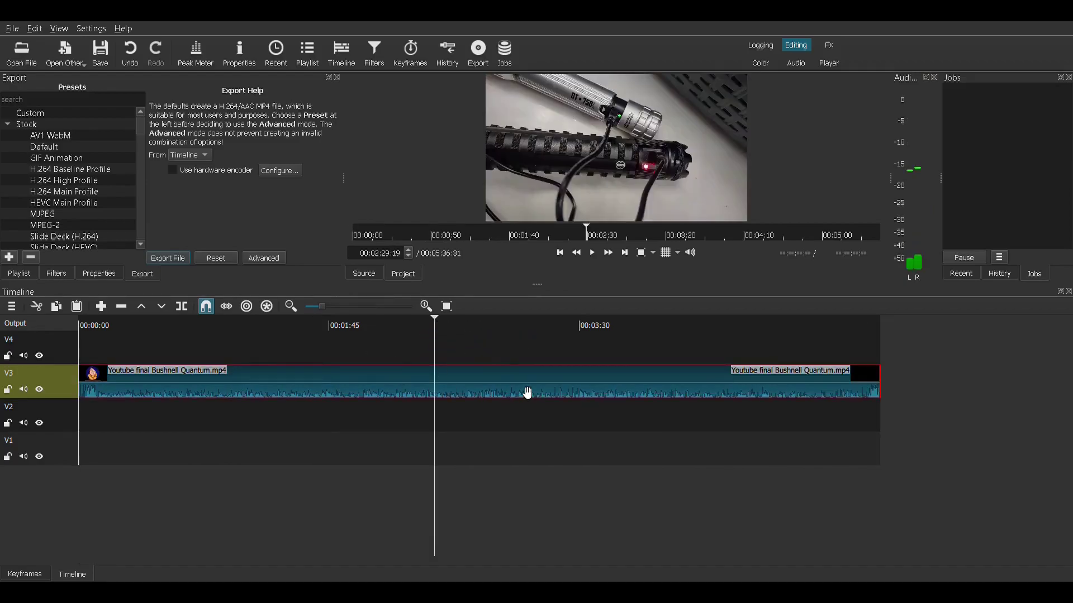
Split the V3 clip at the playhead and again at about 1:01.
{"action": "left_click", "coordinate": [181, 306]}
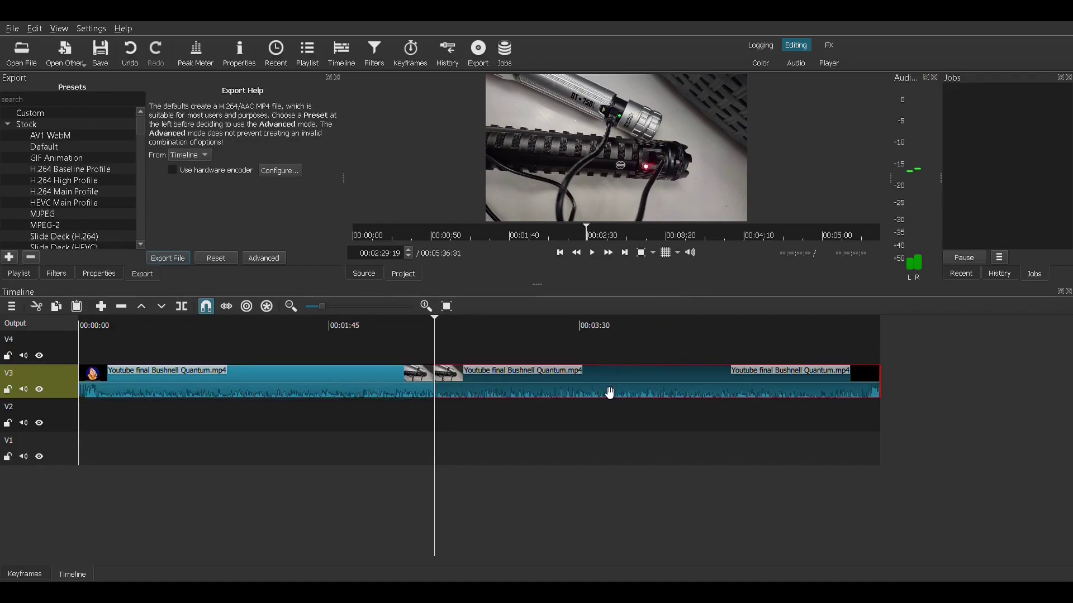
{"action": "left_click", "coordinate": [342, 388]}
{"action": "left_click", "coordinate": [630, 380]}
{"action": "left_click", "coordinate": [225, 323]}
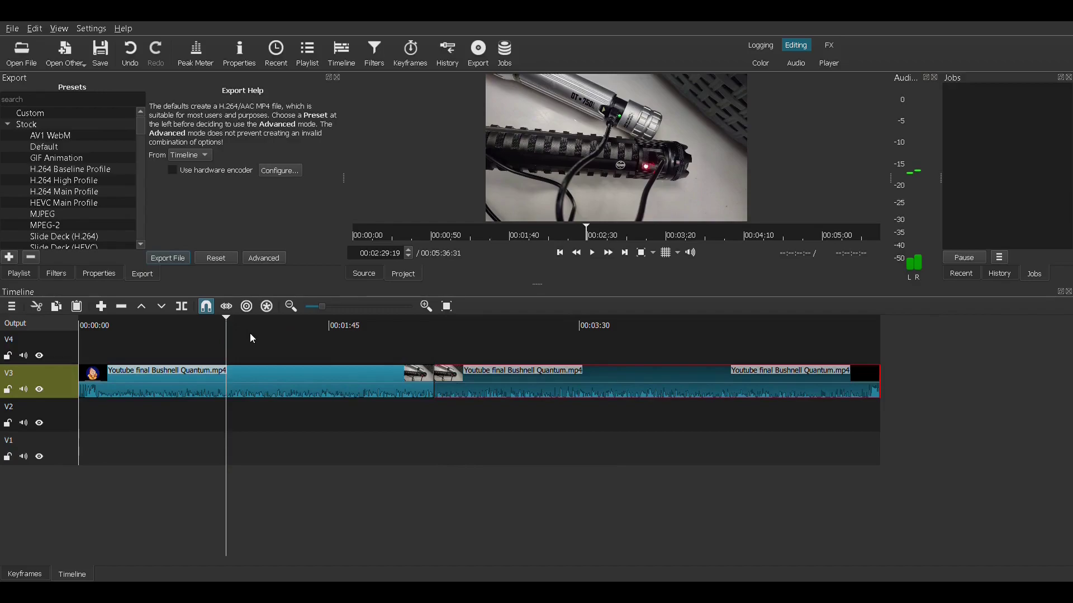
{"action": "left_click", "coordinate": [181, 307]}
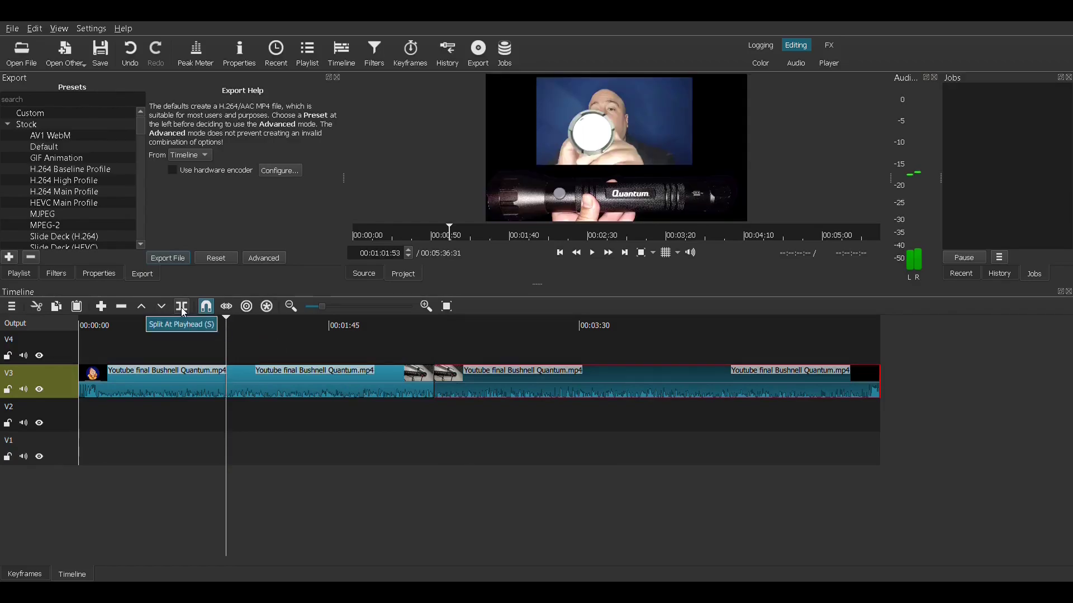
{"action": "left_click", "coordinate": [181, 394]}
{"action": "left_click", "coordinate": [320, 389]}
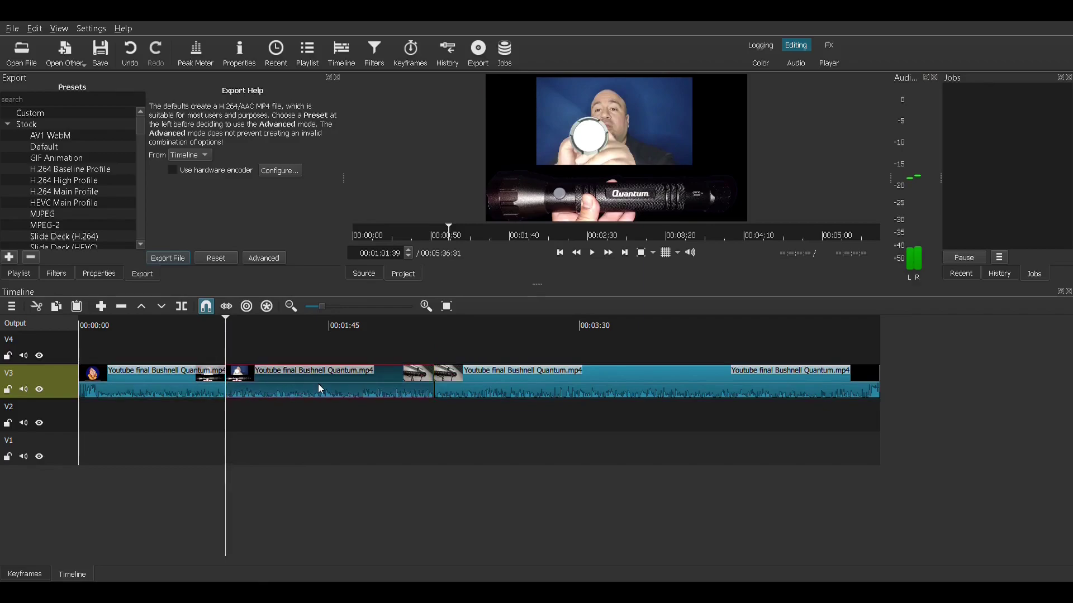
{"action": "left_click", "coordinate": [607, 384]}
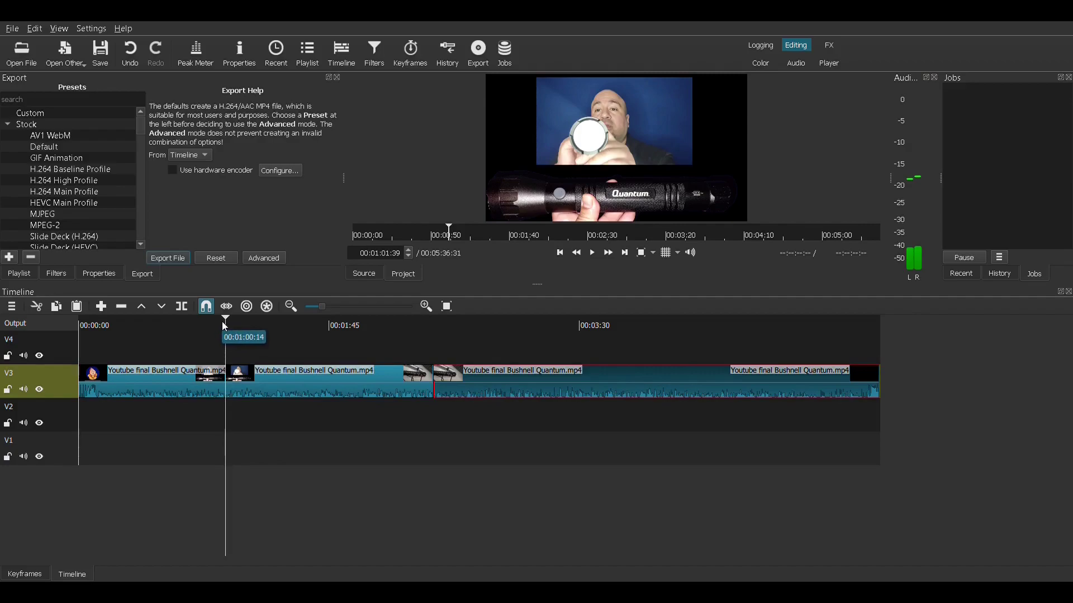
{"action": "left_click", "coordinate": [298, 391]}
Move the middle piece onto V4, split V3 again, and align the V4 clip to the playhead.
{"action": "left_click_drag", "start_coordinate": [297, 387], "coordinate": [203, 353]}
{"action": "left_click_drag", "start_coordinate": [239, 391], "coordinate": [249, 389]}
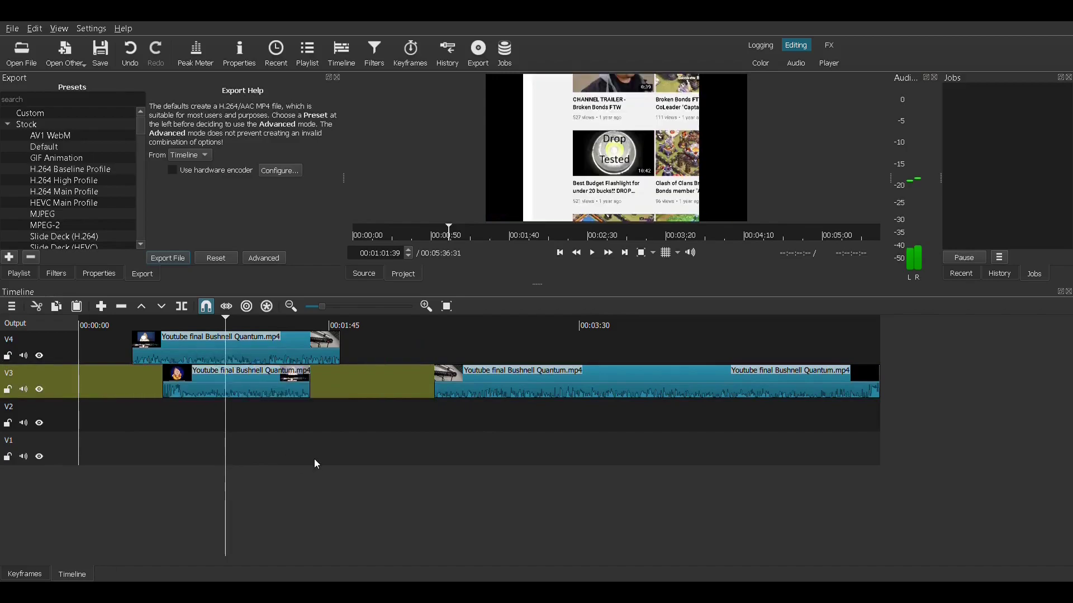
{"action": "left_click", "coordinate": [182, 310]}
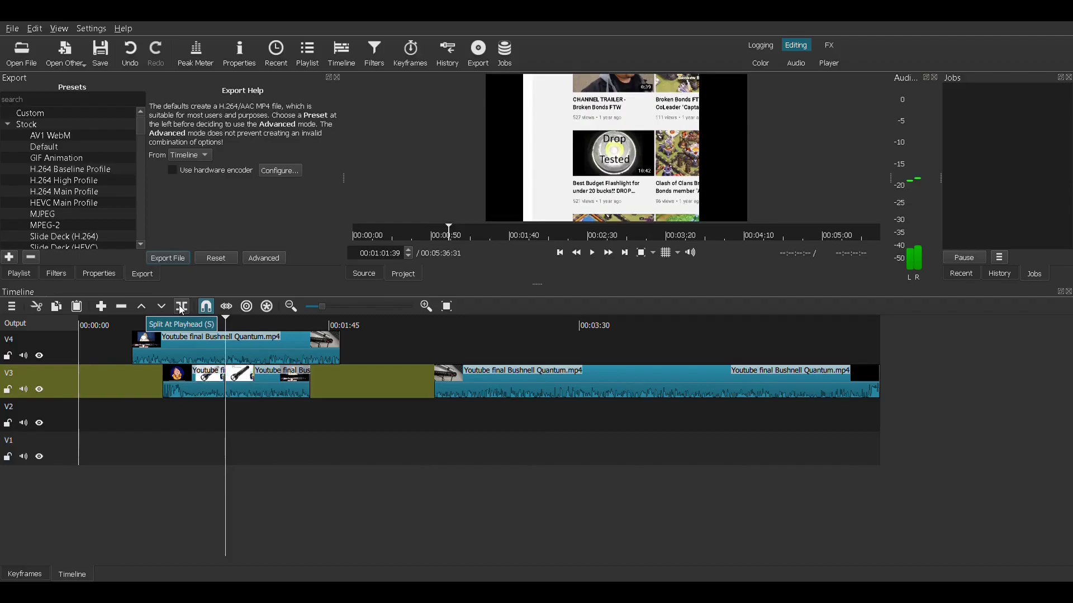
{"action": "left_click_drag", "start_coordinate": [281, 349], "coordinate": [375, 347]}
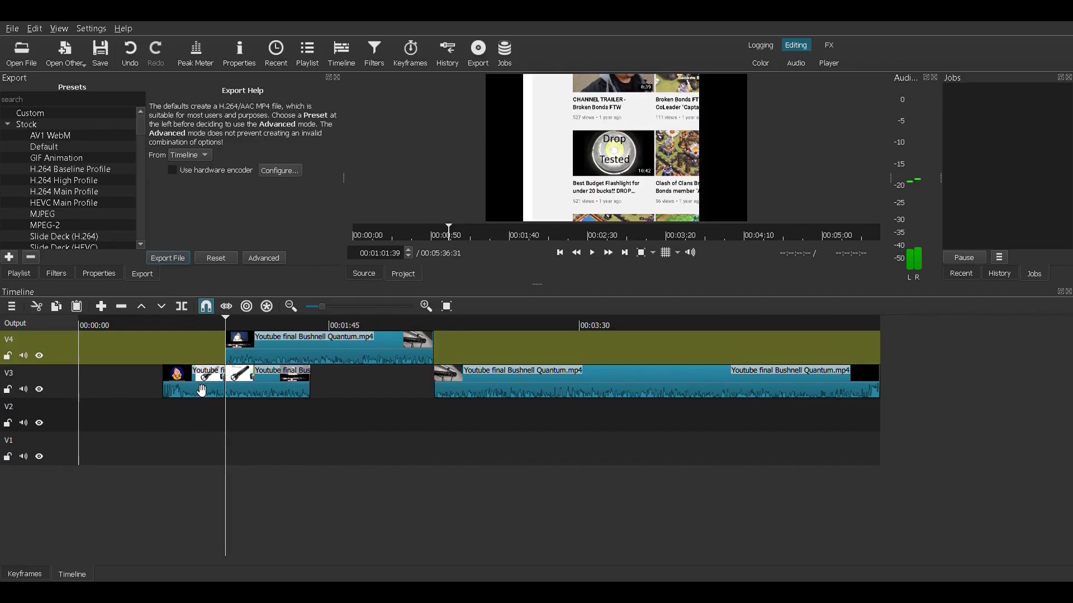
{"action": "left_click", "coordinate": [344, 353]}
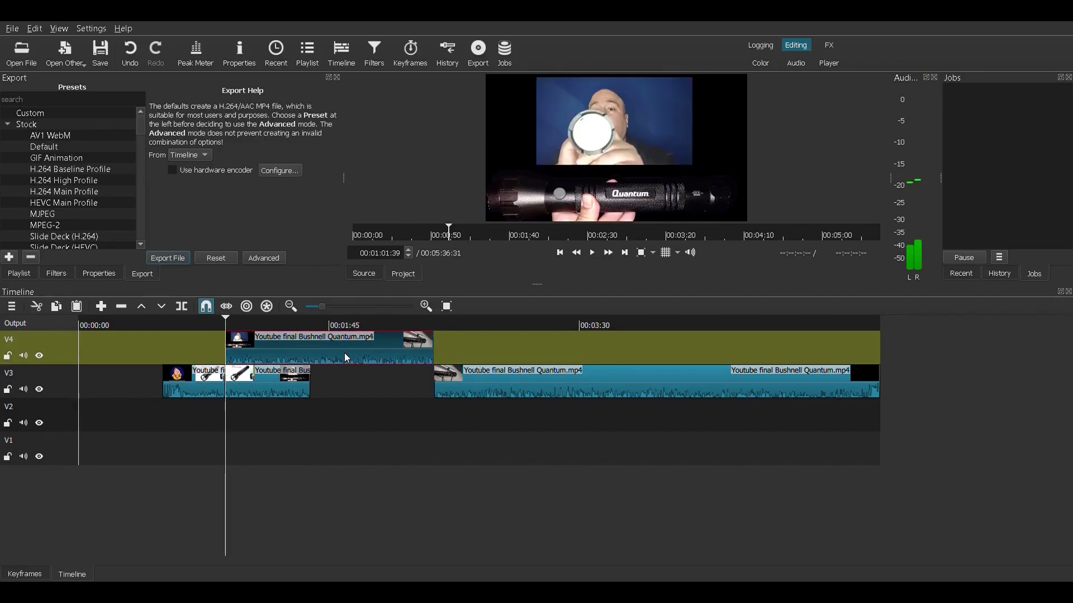
Split the V4 clip at 1:22:17 and move V3 pieces onto V2 and V4.
{"action": "left_click", "coordinate": [275, 323]}
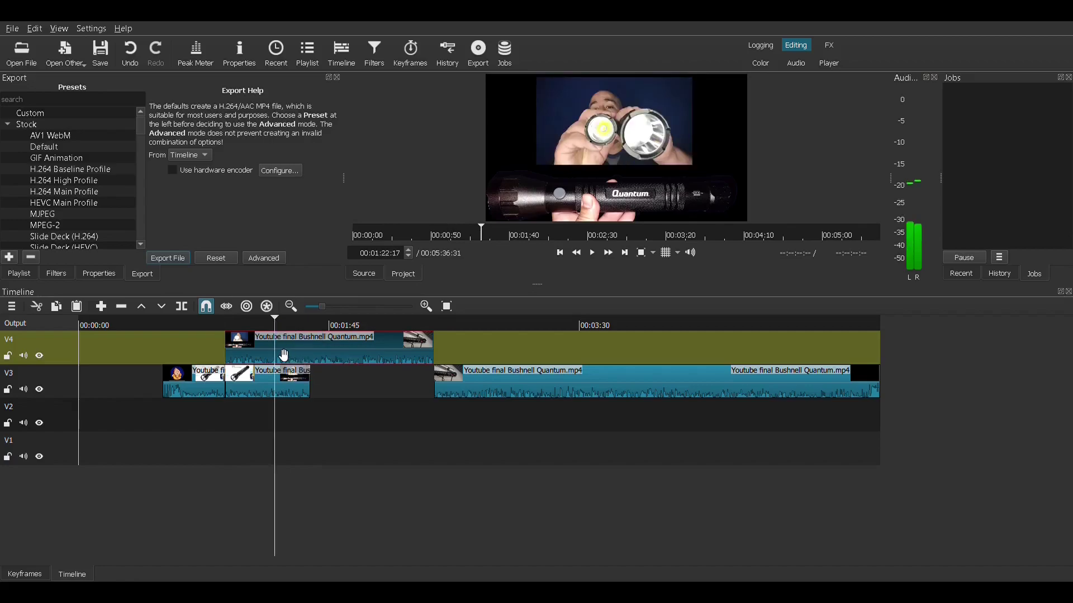
{"action": "mouse_move", "coordinate": [363, 359]}
{"action": "left_mouse_down"}
{"action": "mouse_move", "coordinate": [299, 358]}
{"action": "mouse_move", "coordinate": [310, 357]}
{"action": "left_mouse_up"}
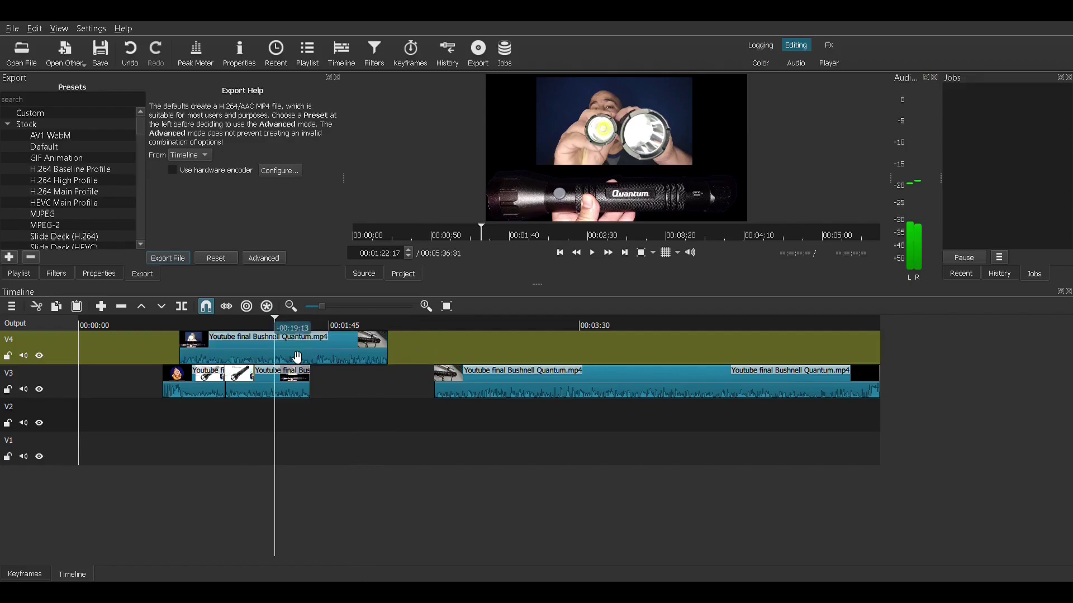
{"action": "left_click", "coordinate": [327, 351]}
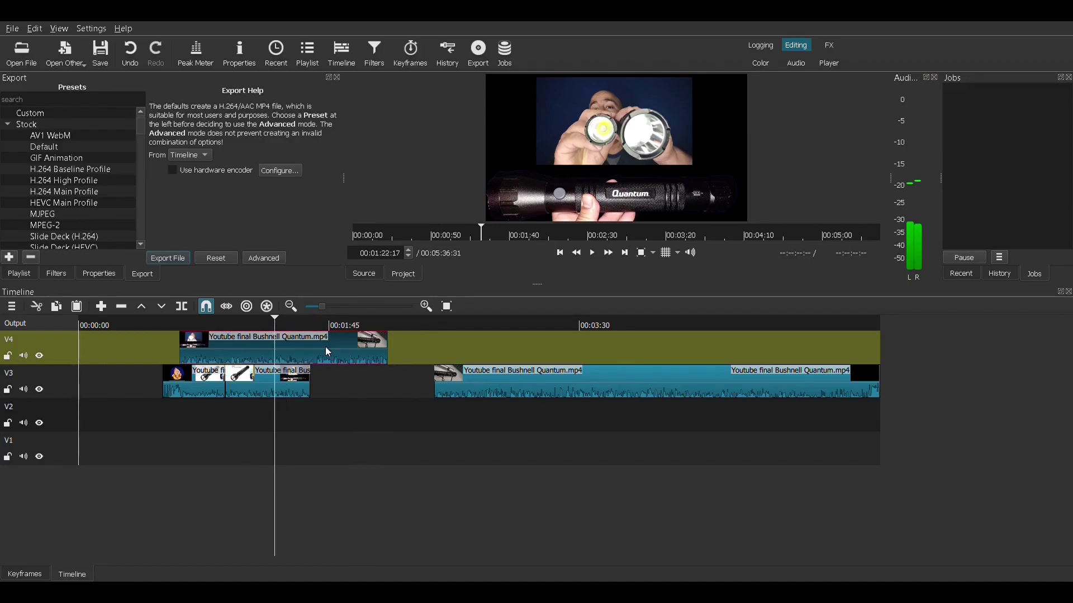
{"action": "left_click", "coordinate": [186, 310]}
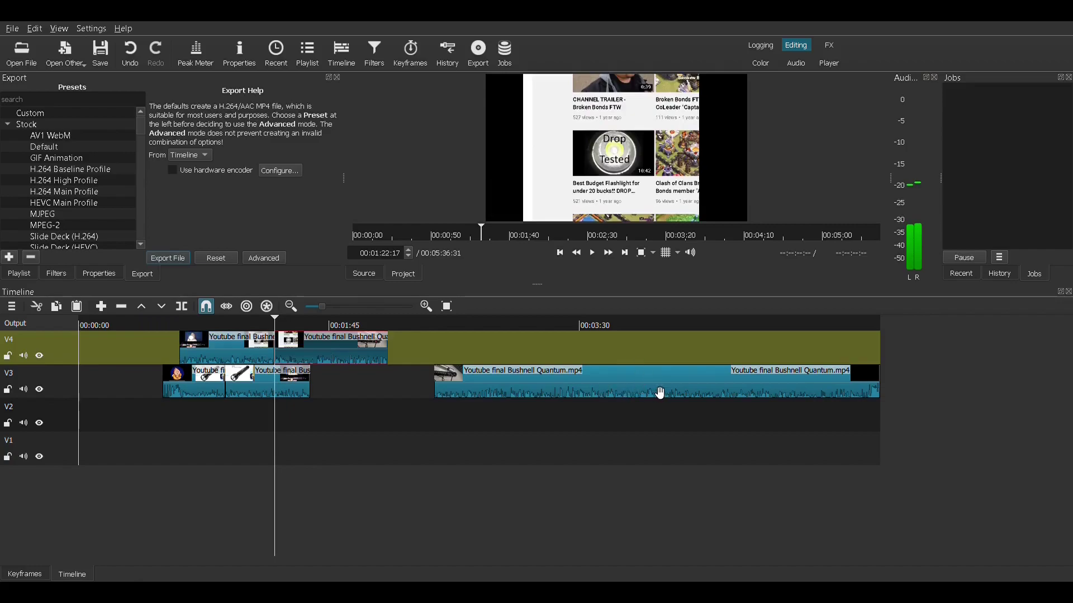
{"action": "left_click_drag", "start_coordinate": [286, 393], "coordinate": [915, 403]}
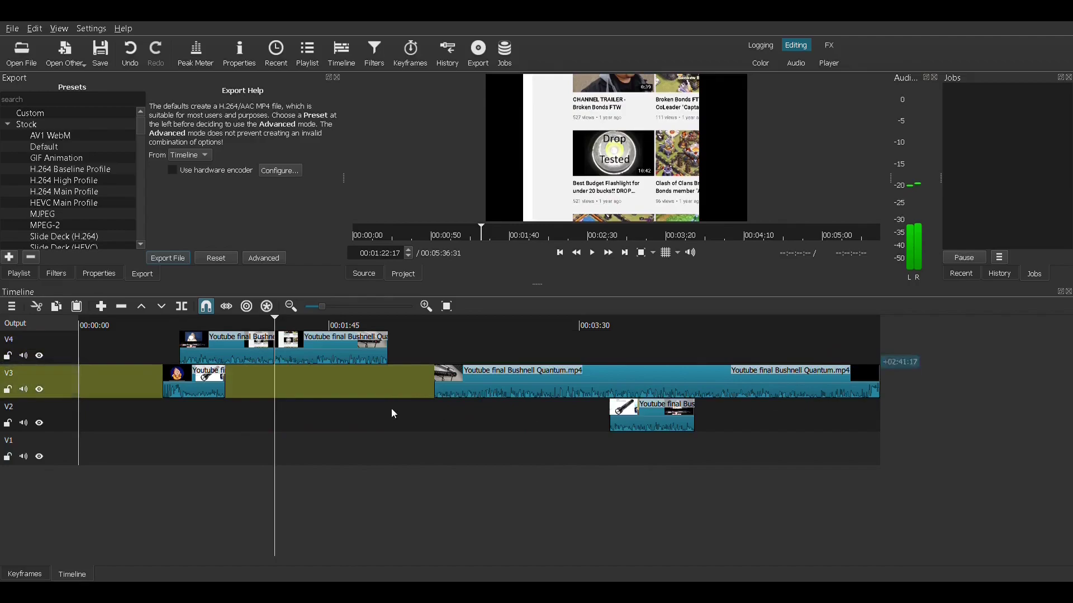
{"action": "left_click_drag", "start_coordinate": [198, 385], "coordinate": [699, 357]}
{"action": "left_click", "coordinate": [654, 325]}
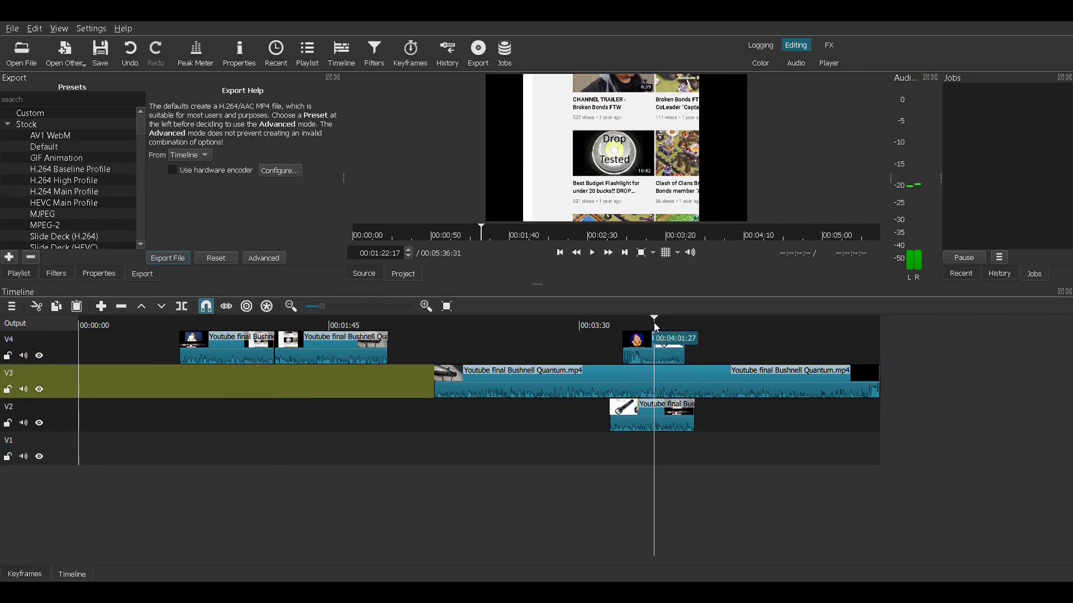
Split the long V3 clip at 00:04:01:27, move its right piece to V1, and split it again.
{"action": "left_click", "coordinate": [702, 389]}
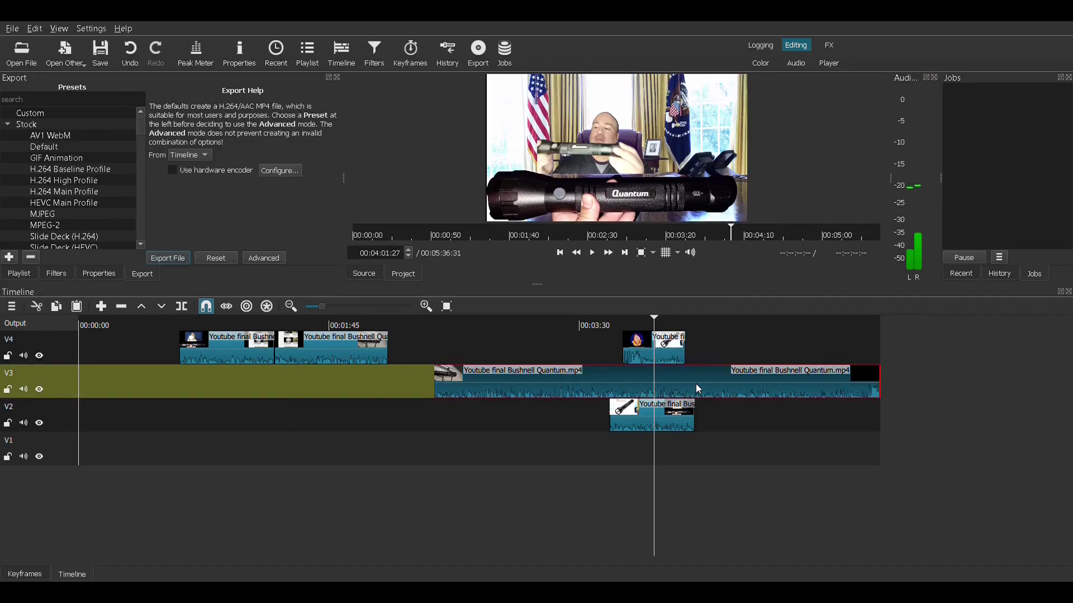
{"action": "left_click", "coordinate": [182, 306]}
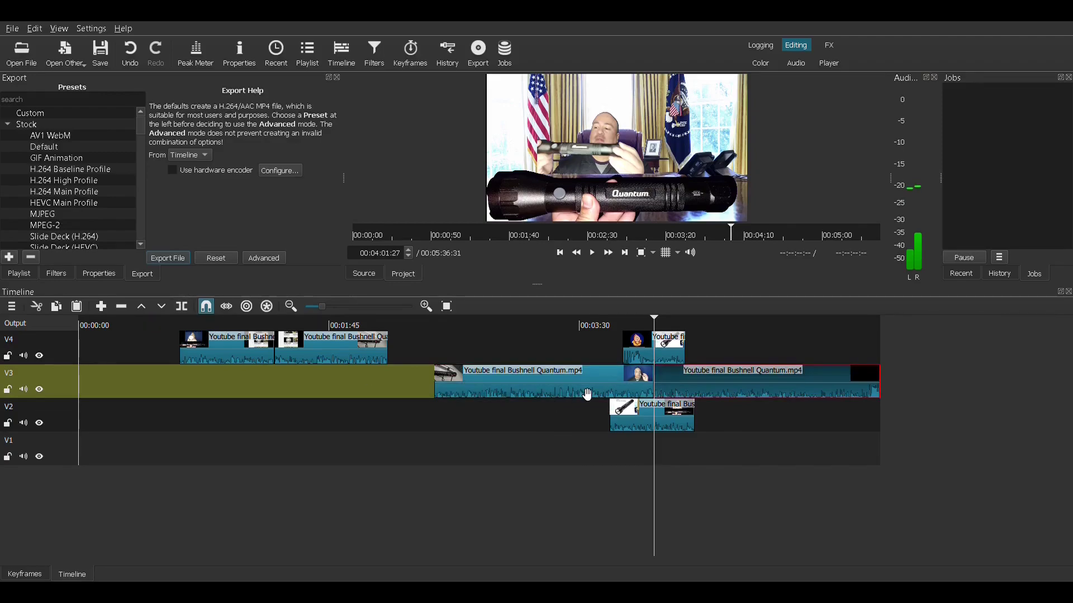
{"action": "left_click_drag", "start_coordinate": [734, 396], "coordinate": [635, 468]}
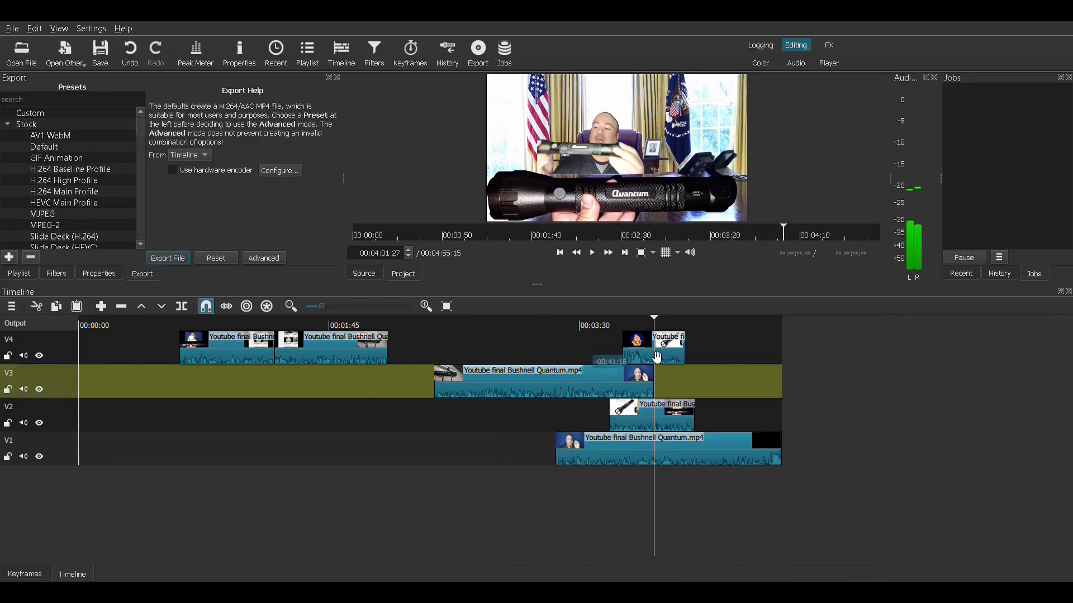
{"action": "left_click", "coordinate": [570, 447]}
{"action": "left_click_drag", "start_coordinate": [588, 388], "coordinate": [686, 387]}
{"action": "left_click", "coordinate": [695, 455]}
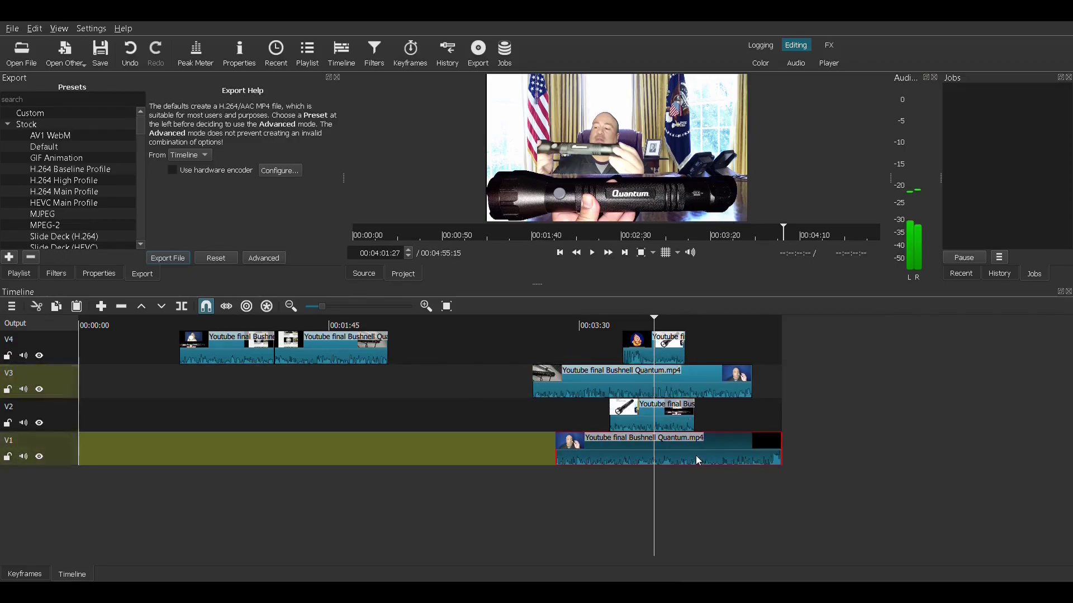
{"action": "left_click", "coordinate": [181, 307]}
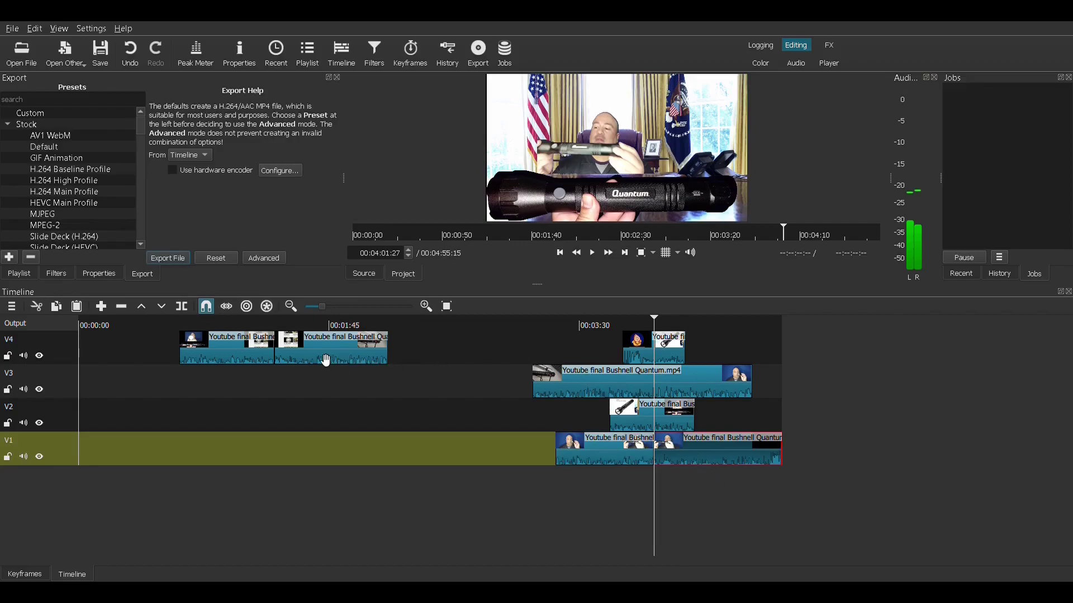
Move the left V1 piece to the start of V3, the V4 pieces down to V2, and the short V4 clip earlier.
{"action": "left_click_drag", "start_coordinate": [601, 460], "coordinate": [172, 395]}
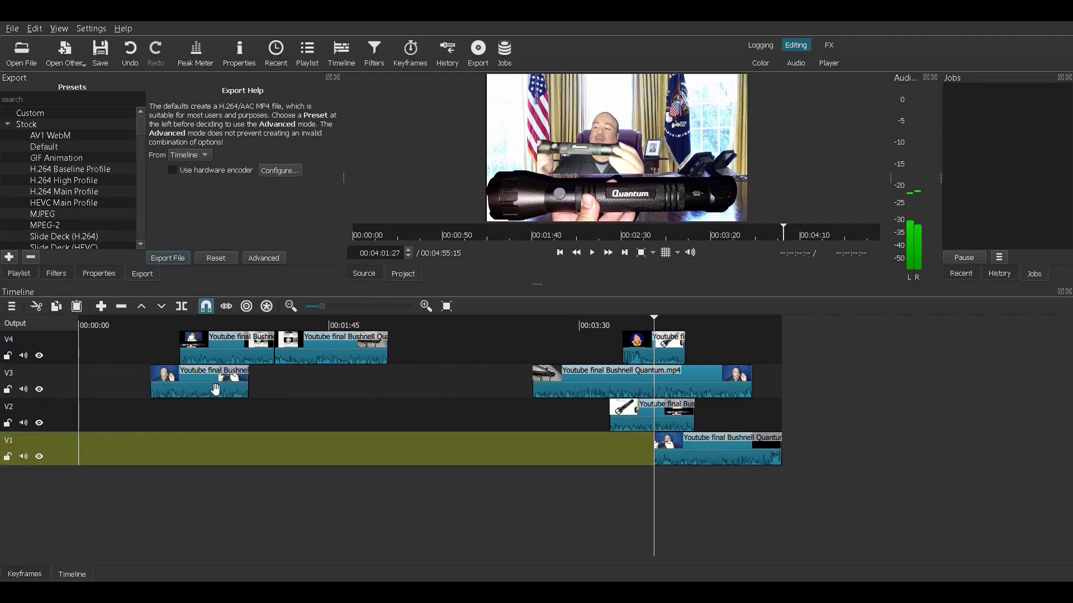
{"action": "left_click_drag", "start_coordinate": [219, 391], "coordinate": [136, 380]}
{"action": "left_click_drag", "start_coordinate": [240, 355], "coordinate": [249, 418]}
{"action": "left_click_drag", "start_coordinate": [332, 363], "coordinate": [334, 417]}
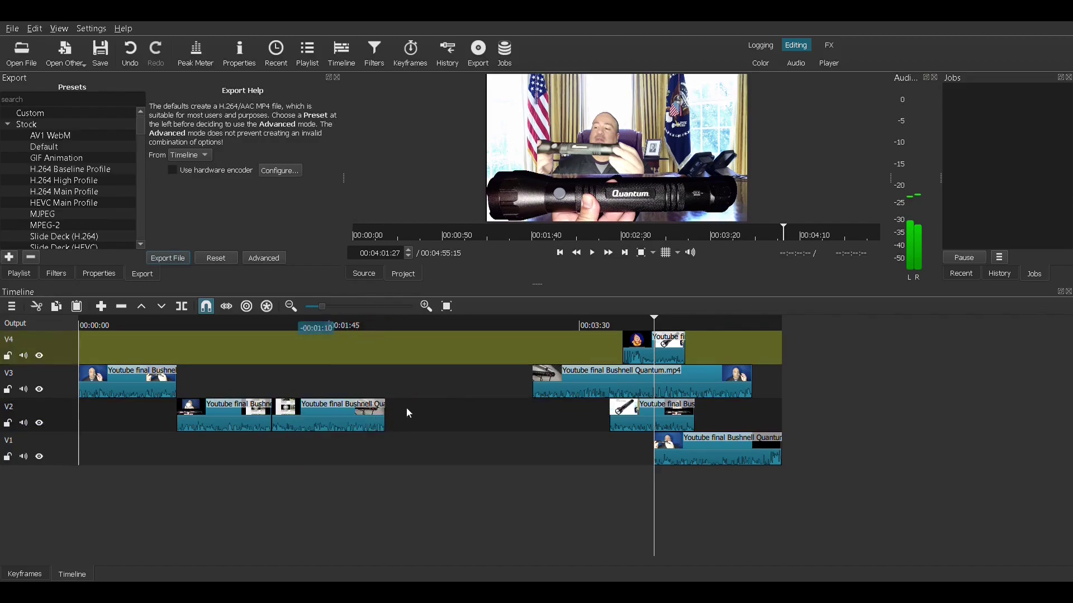
{"action": "left_click_drag", "start_coordinate": [643, 358], "coordinate": [401, 357]}
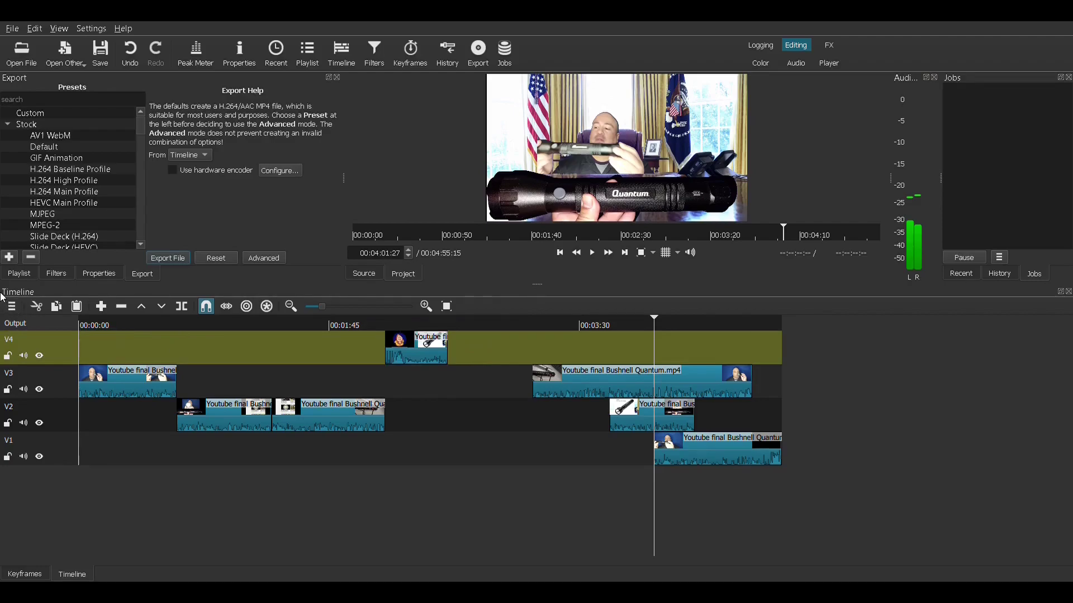
Move the short third V2 clip down onto track V1.
{"action": "left_click", "coordinate": [117, 385]}
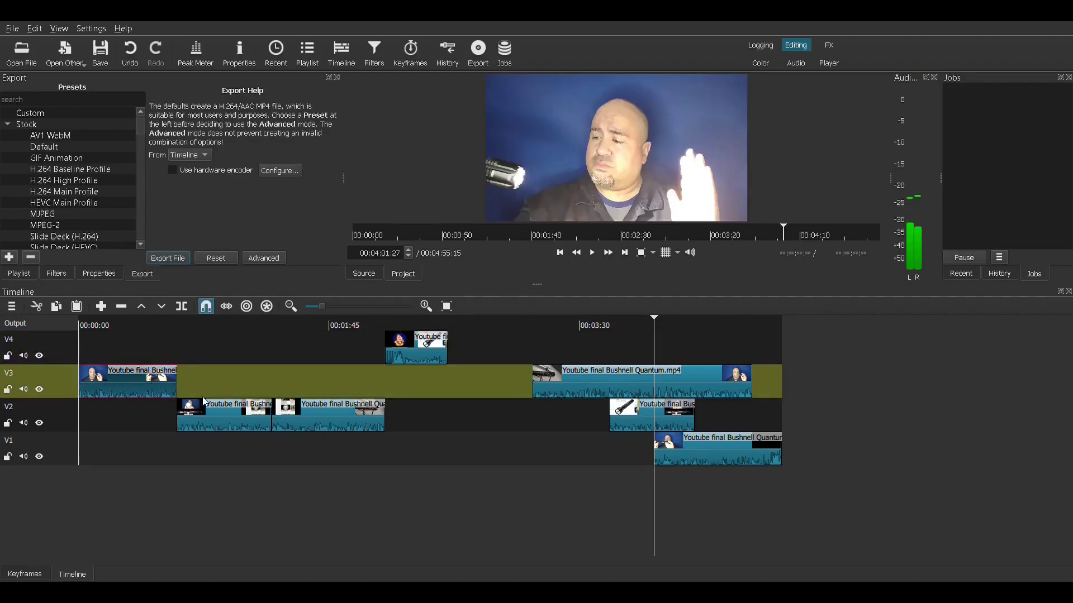
{"action": "left_click", "coordinate": [230, 421]}
{"action": "left_click", "coordinate": [335, 416]}
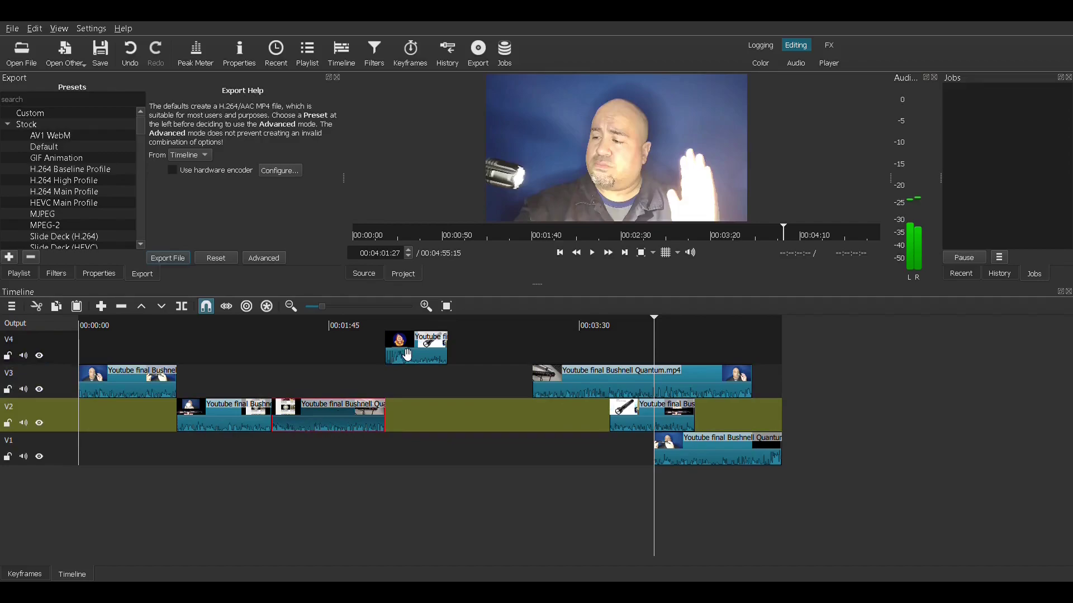
{"action": "left_click", "coordinate": [438, 351]}
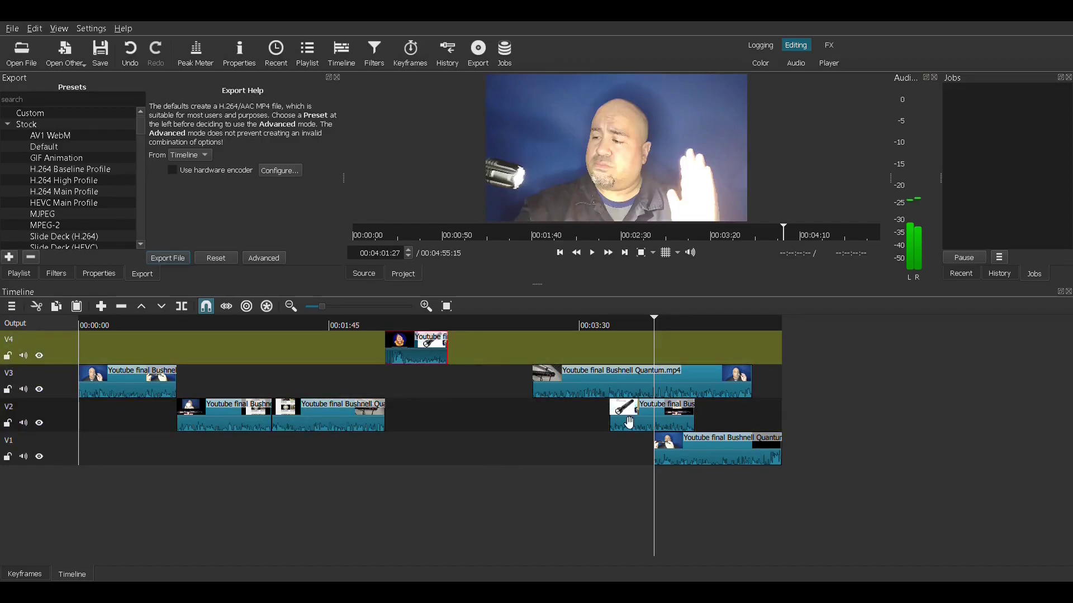
{"action": "left_click_drag", "start_coordinate": [629, 423], "coordinate": [525, 481]}
{"action": "mouse_move", "coordinate": [605, 383]}
{"action": "left_mouse_down"}
{"action": "mouse_move", "coordinate": [627, 371]}
{"action": "mouse_move", "coordinate": [607, 387]}
{"action": "left_mouse_up"}
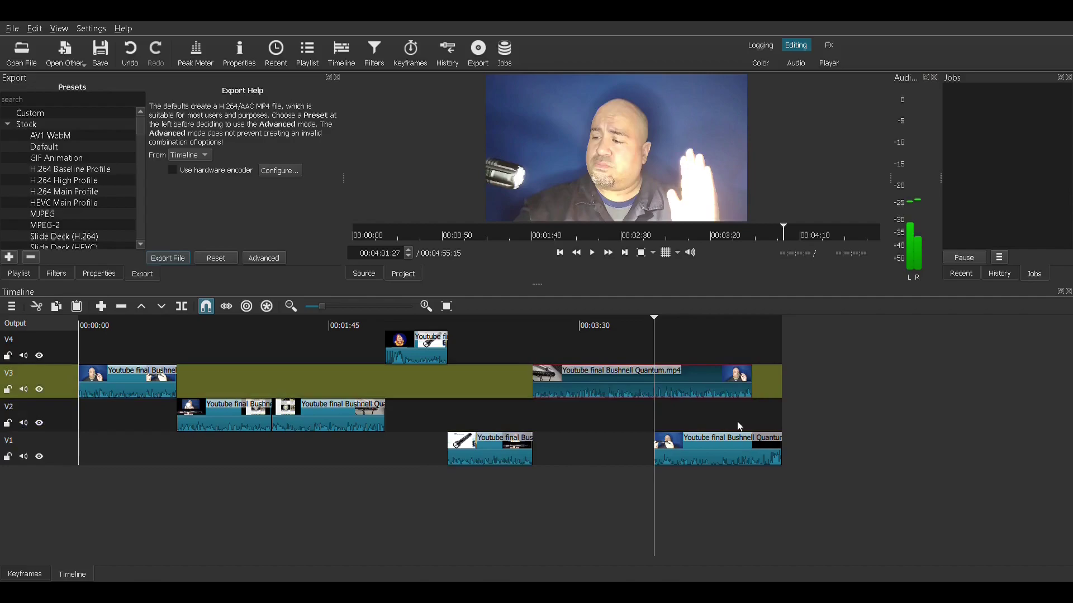
Reposition the last V1 clip to start at the playhead, 00:04:17:52.
{"action": "left_click", "coordinate": [692, 322]}
{"action": "left_click_drag", "start_coordinate": [730, 461], "coordinate": [749, 452]}
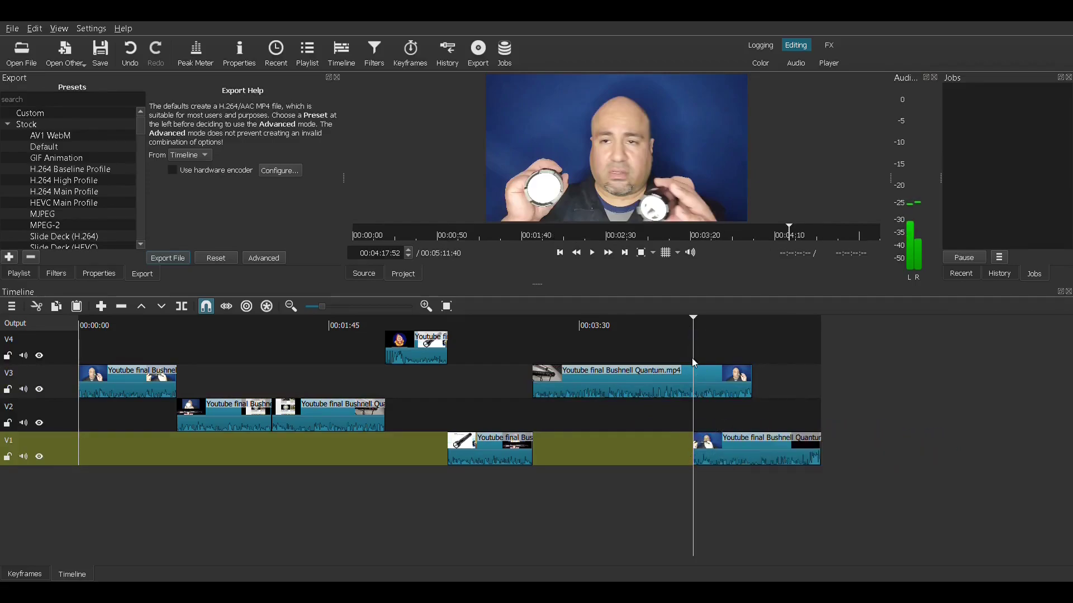
{"action": "left_click_drag", "start_coordinate": [740, 457], "coordinate": [811, 346]}
{"action": "left_click", "coordinate": [737, 390]}
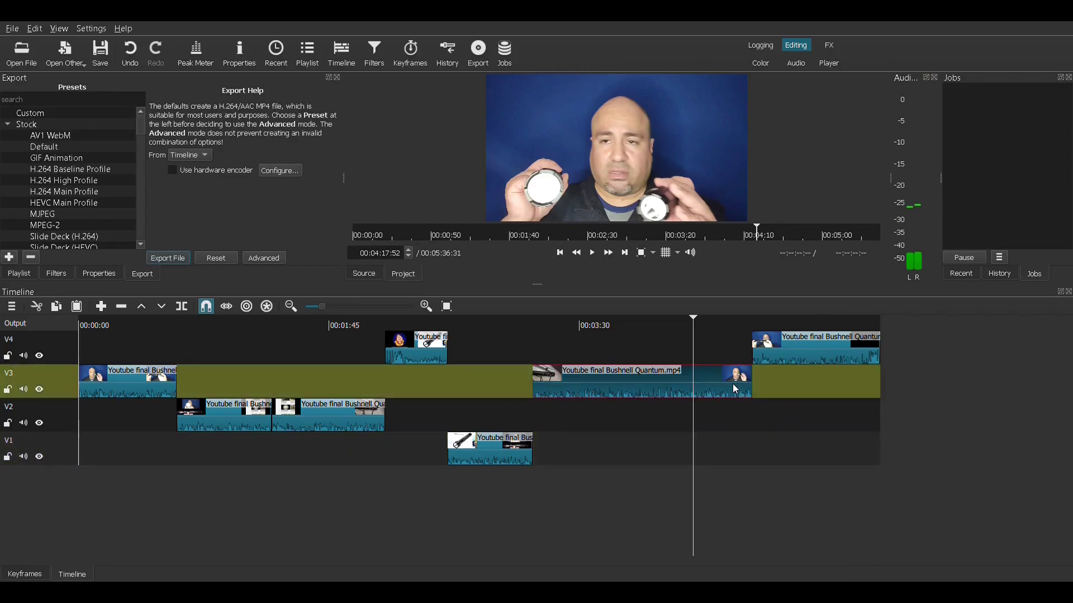
{"action": "left_click", "coordinate": [780, 359]}
{"action": "left_click_drag", "start_coordinate": [814, 359], "coordinate": [749, 459]}
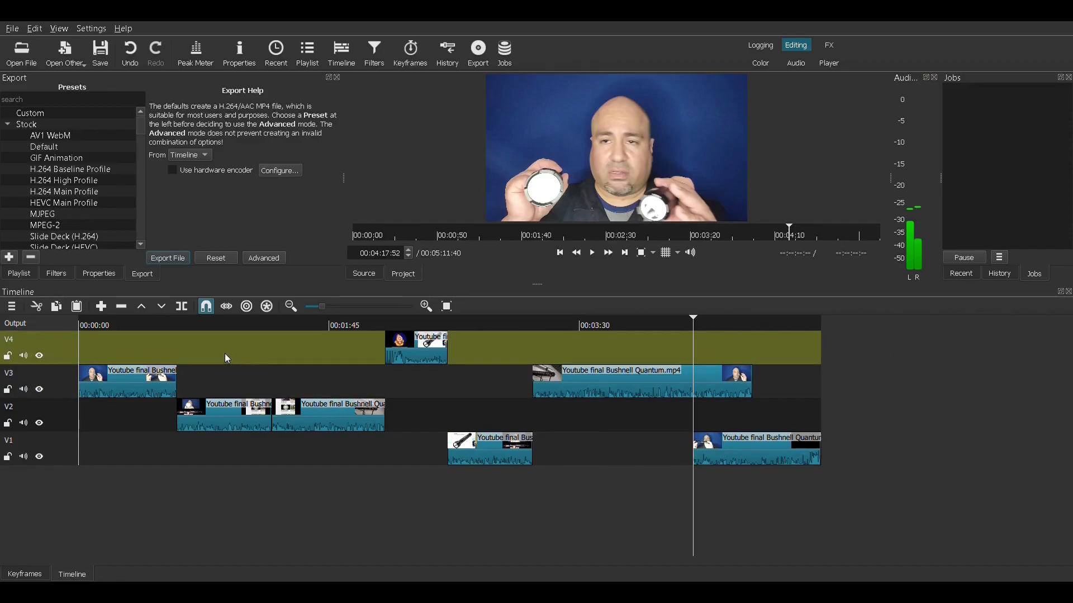
Remove the second V2 clip, the long V3 clip, and the end clip.
{"action": "left_click", "coordinate": [324, 419]}
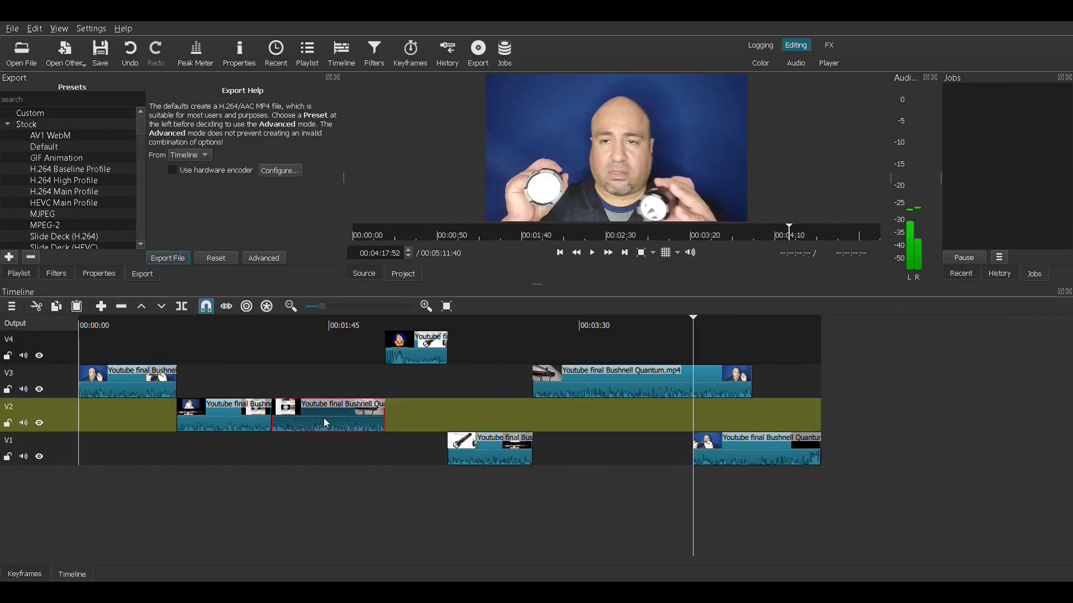
{"action": "right_click", "coordinate": [327, 420]}
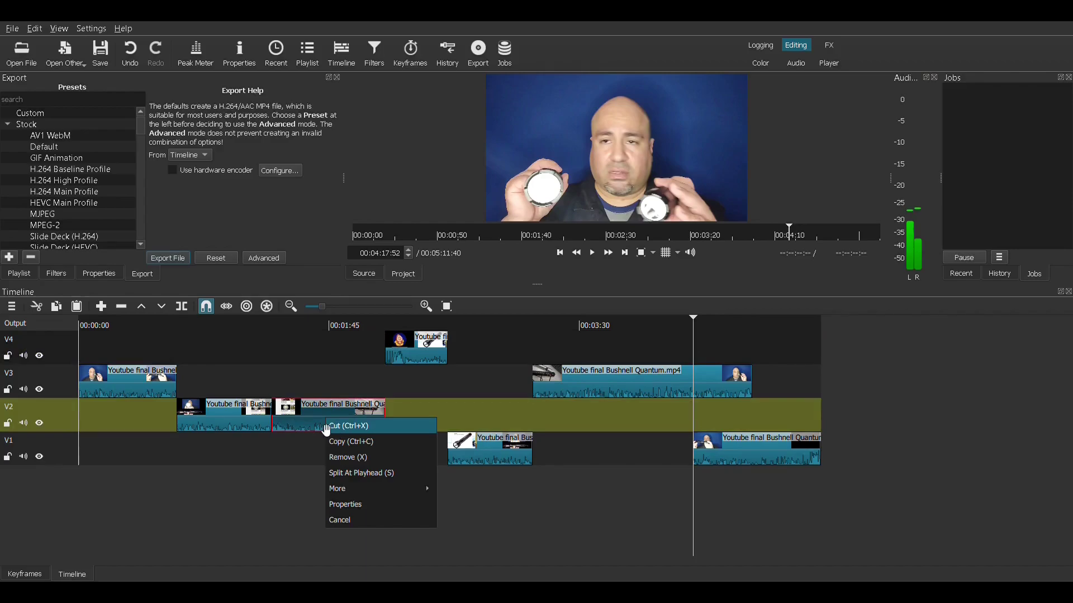
{"action": "right_click", "coordinate": [304, 422]}
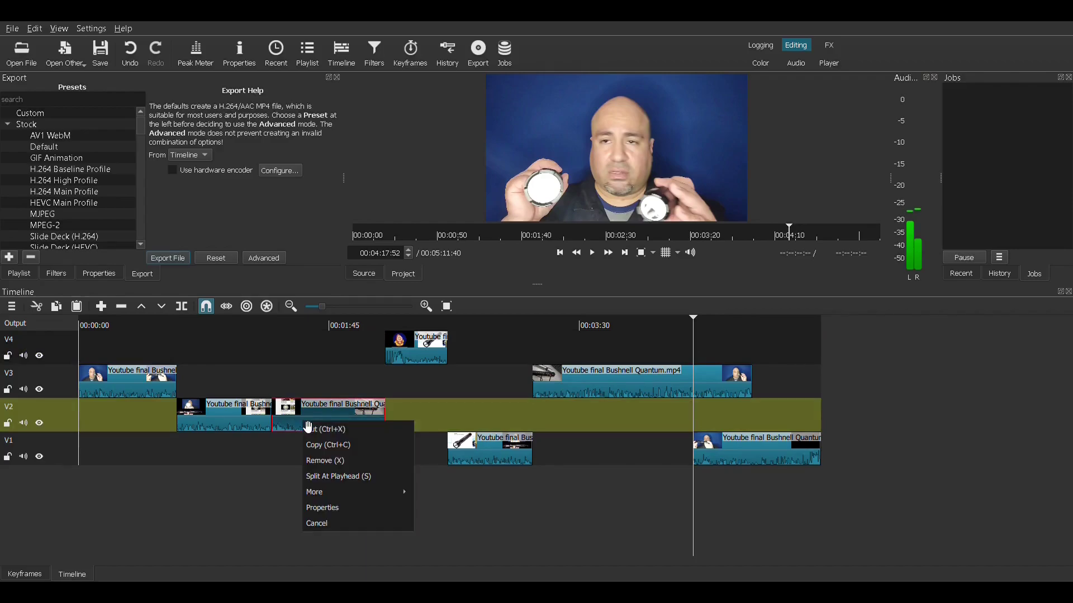
{"action": "left_click", "coordinate": [337, 461]}
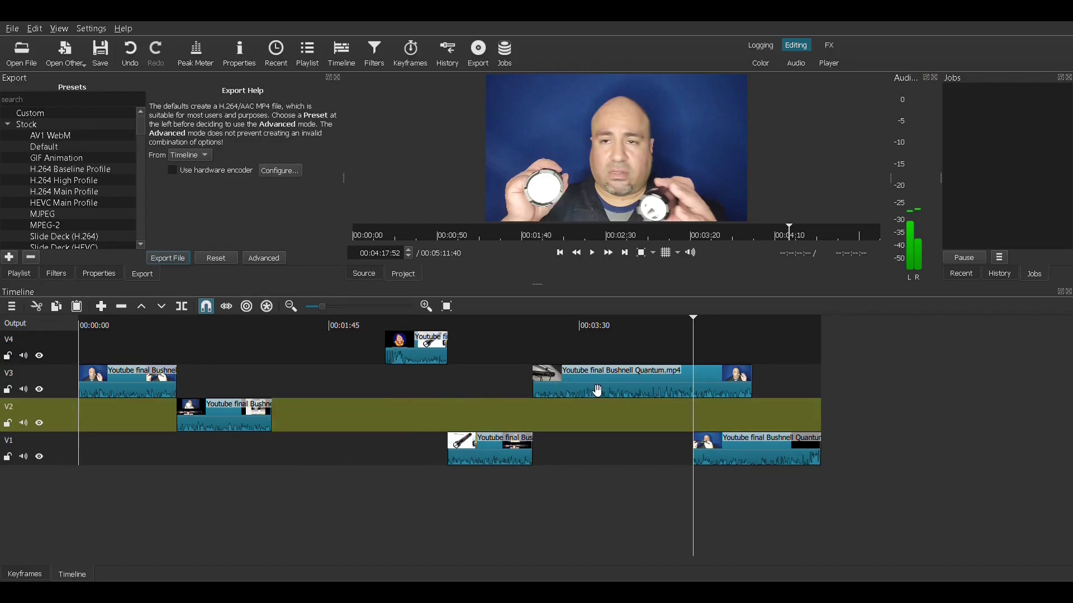
{"action": "right_click", "coordinate": [614, 389]}
{"action": "left_click", "coordinate": [630, 425]}
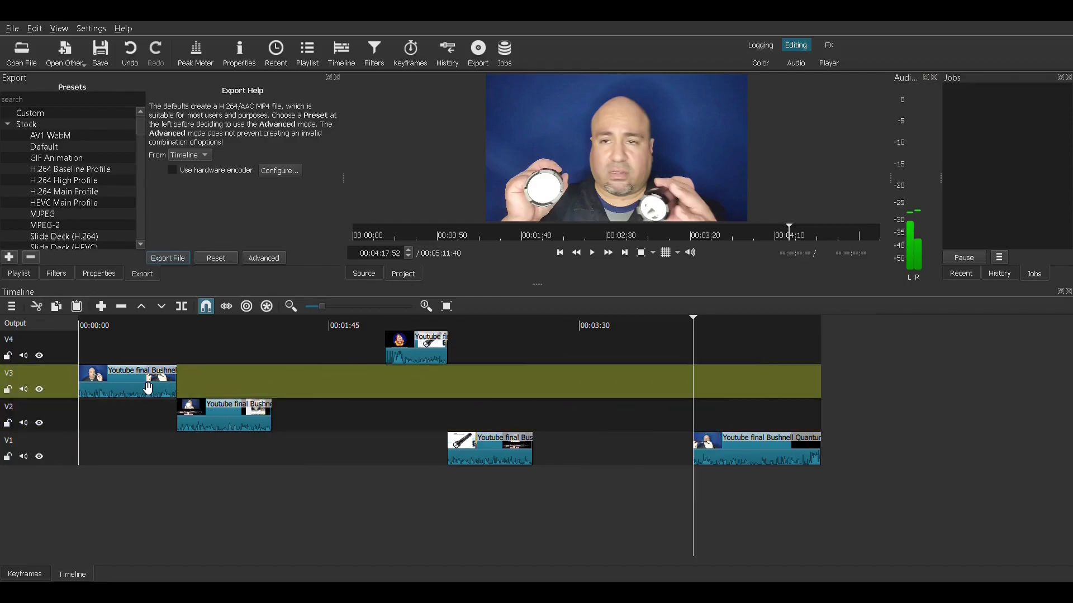
{"action": "left_click_drag", "start_coordinate": [752, 467], "coordinate": [575, 391]}
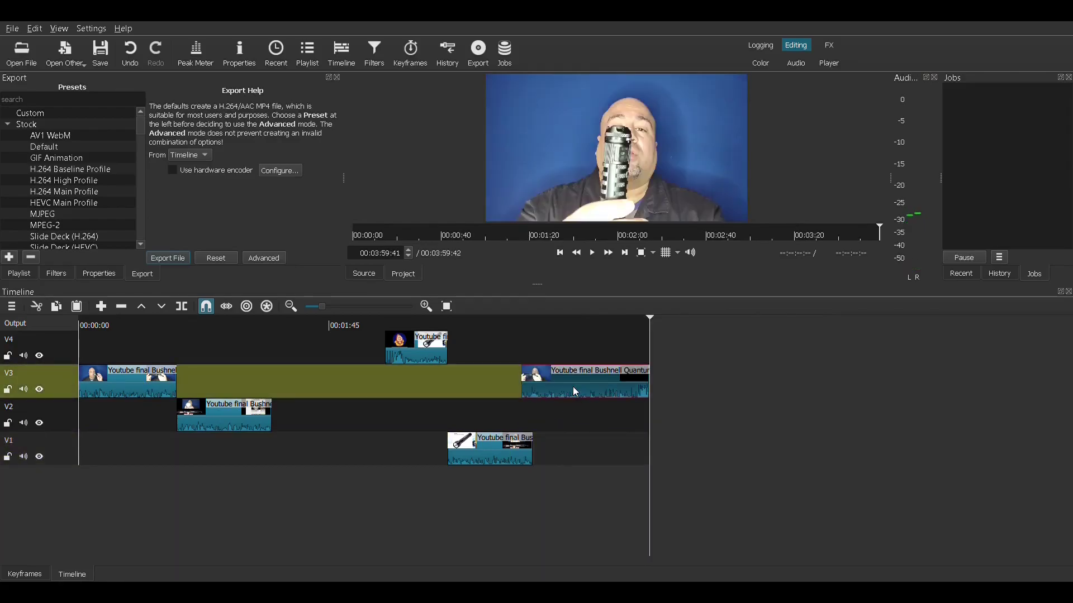
{"action": "key", "text": "Delete"}
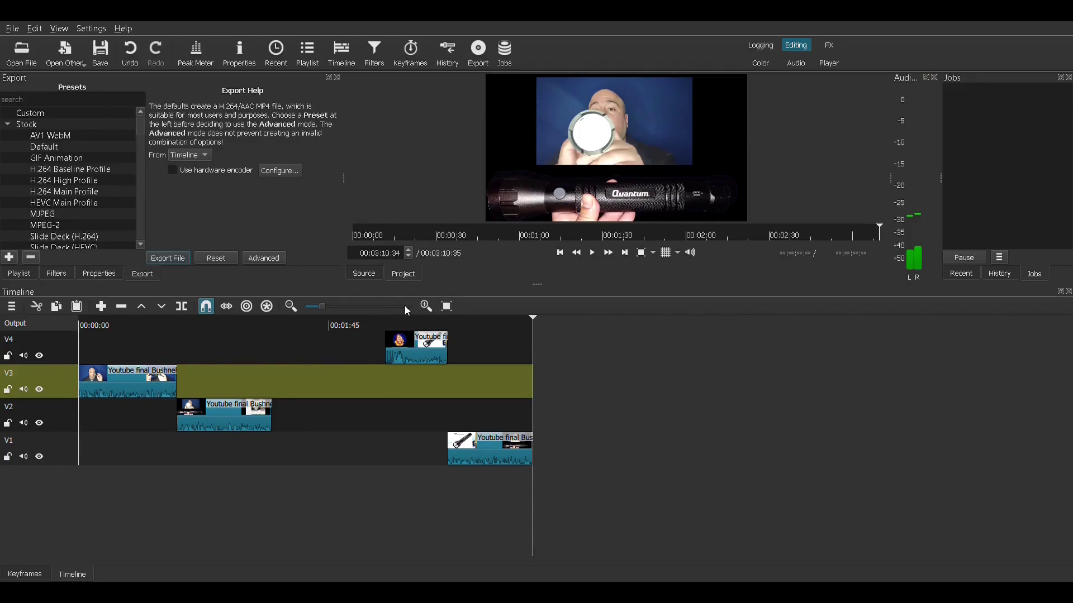
Remove the V1 clip, move the V4 clip down onto V3, and zoom in on the remaining clips.
{"action": "left_click", "coordinate": [485, 458]}
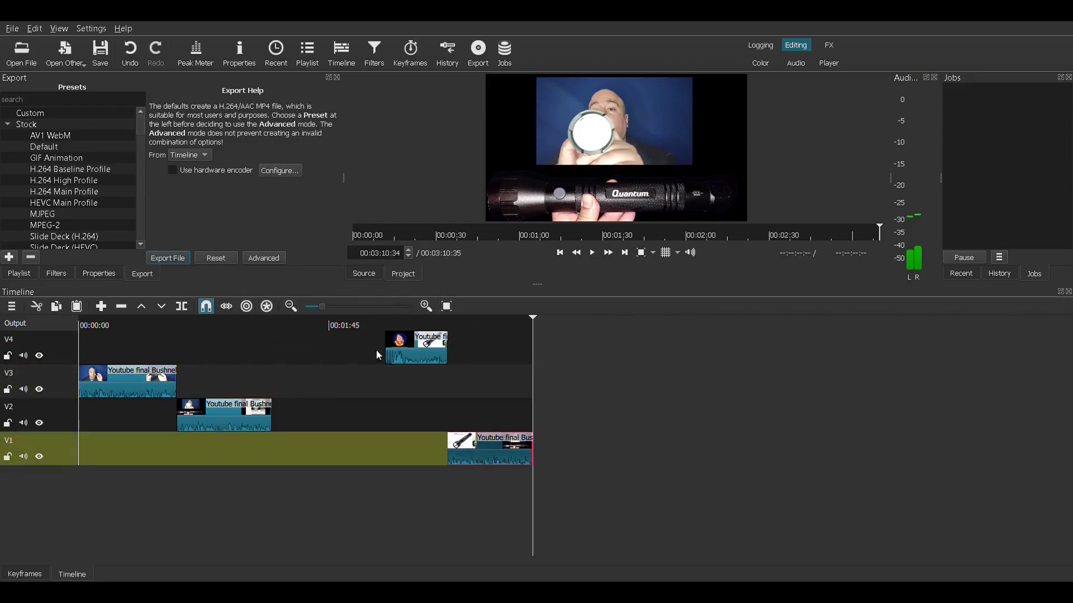
{"action": "right_click", "coordinate": [494, 454]}
{"action": "left_click", "coordinate": [522, 487]}
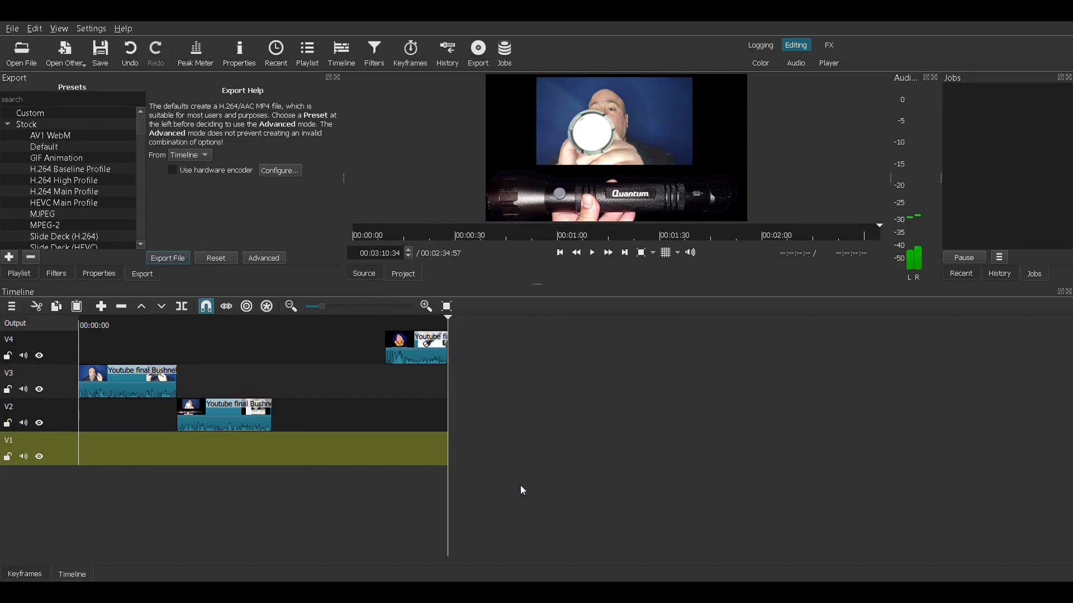
{"action": "left_click_drag", "start_coordinate": [430, 361], "coordinate": [334, 320]}
{"action": "left_click", "coordinate": [343, 306]}
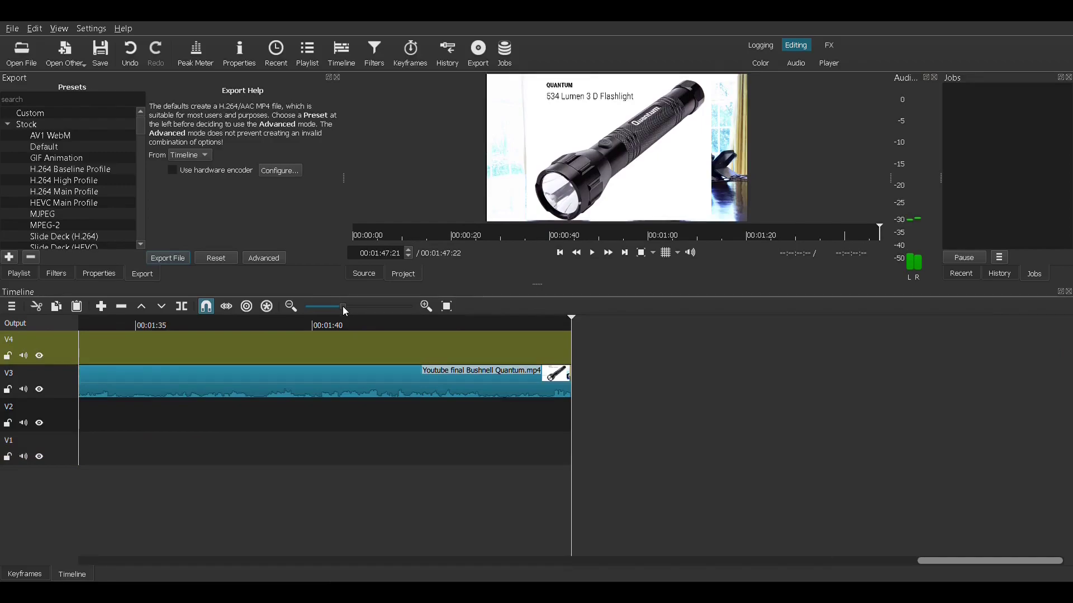
{"action": "left_click", "coordinate": [318, 308]}
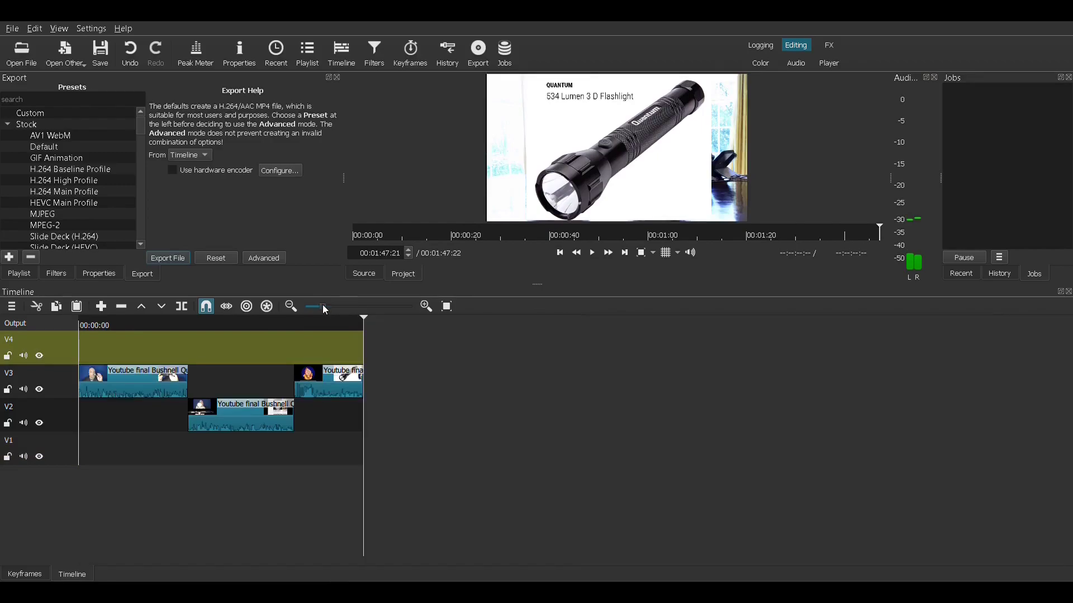
{"action": "left_click", "coordinate": [426, 306]}
{"action": "left_click", "coordinate": [425, 306]}
{"action": "left_click", "coordinate": [425, 307]}
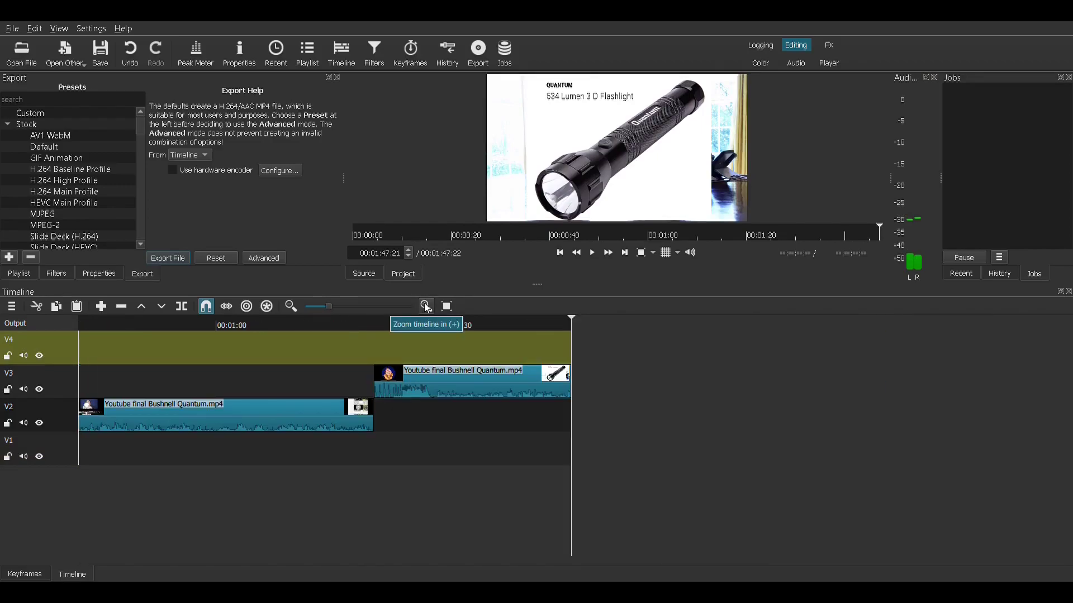
{"action": "left_click", "coordinate": [426, 306]}
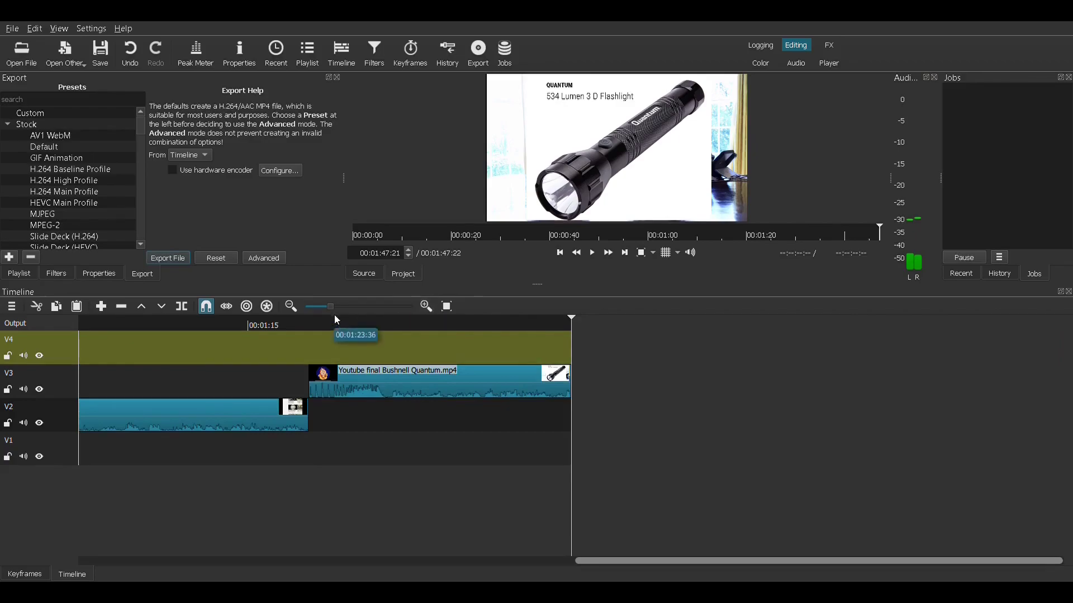
{"action": "left_click_drag", "start_coordinate": [656, 557], "coordinate": [634, 561]}
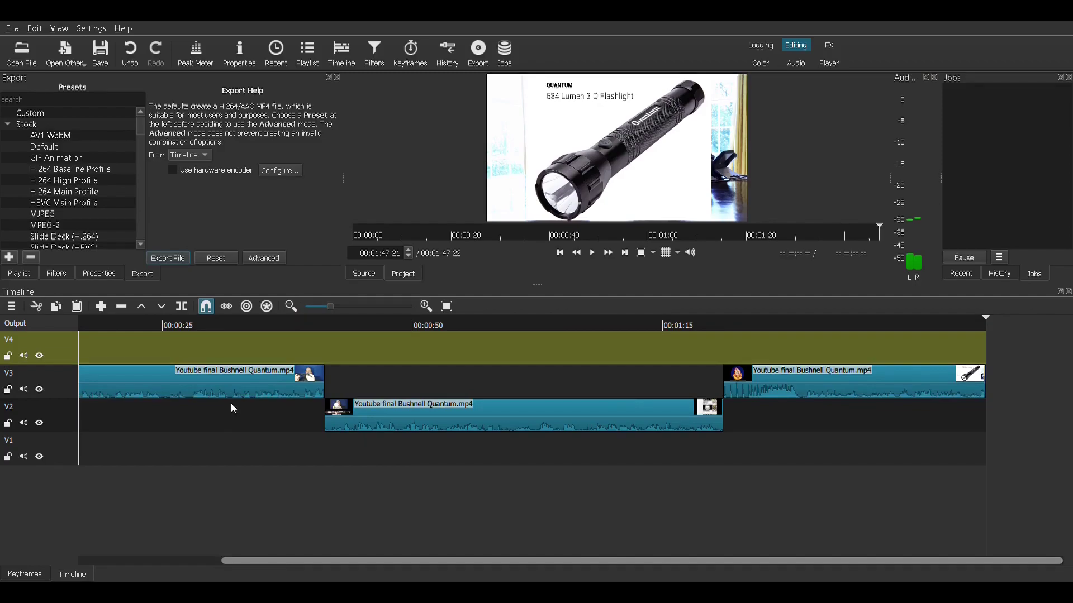
Remove the remaining V2 clip and the later V3 clip, leaving Quantum footage on V3.
{"action": "left_click", "coordinate": [207, 381]}
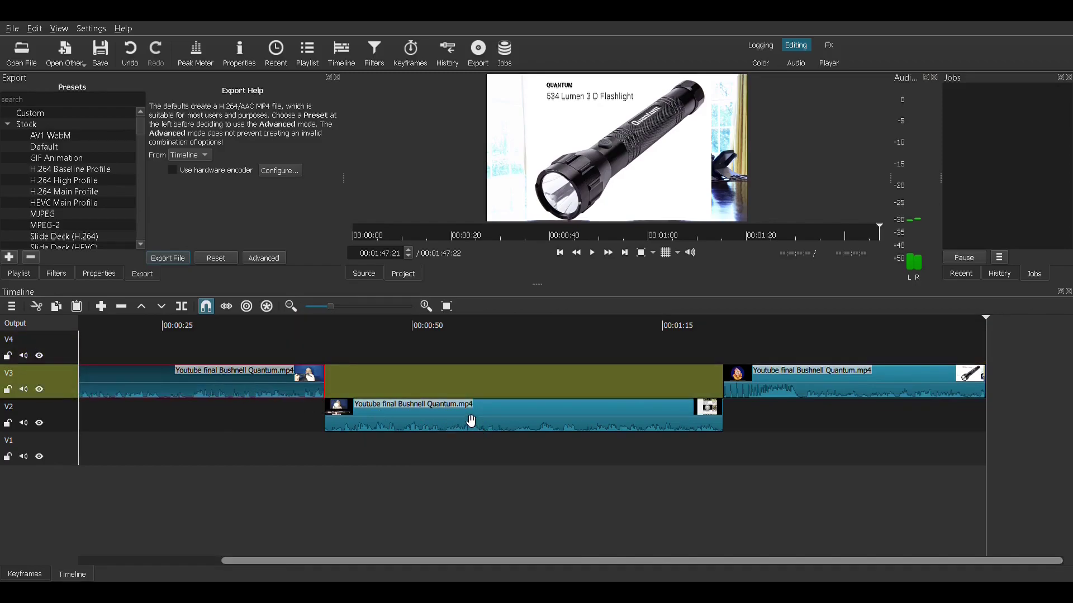
{"action": "left_click", "coordinate": [489, 417]}
{"action": "right_click", "coordinate": [489, 418]}
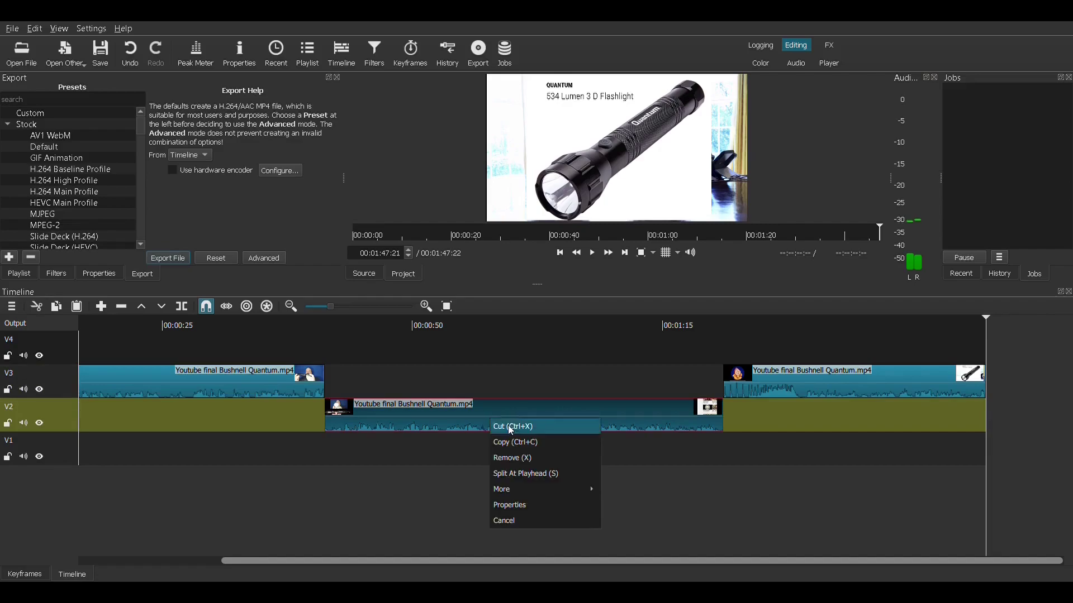
{"action": "left_click", "coordinate": [513, 454]}
{"action": "left_click", "coordinate": [786, 387]}
{"action": "right_click", "coordinate": [786, 388]}
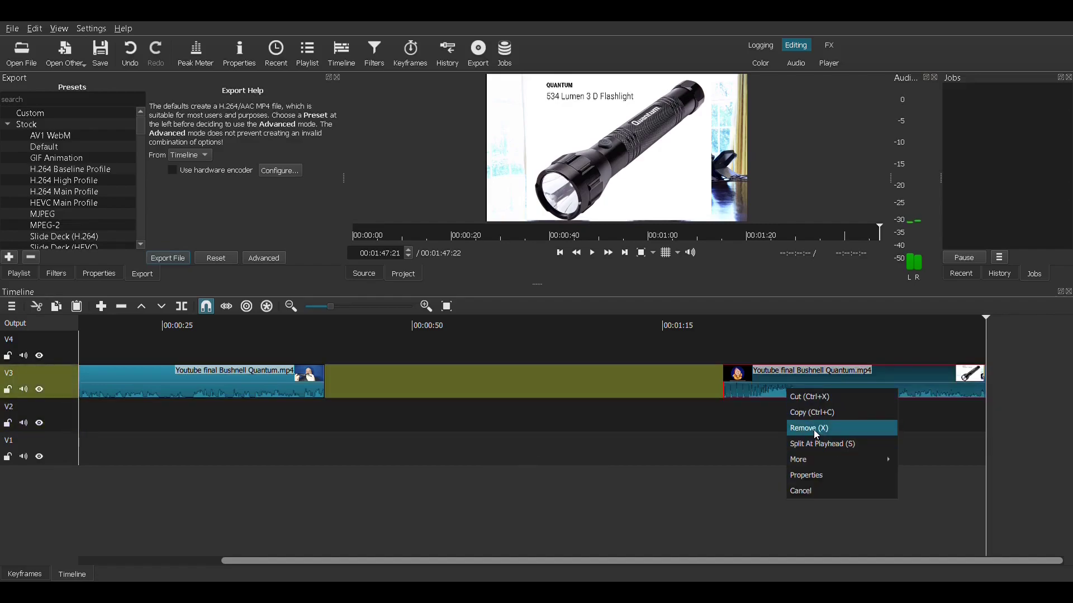
{"action": "left_click", "coordinate": [813, 430]}
{"action": "left_click", "coordinate": [233, 369]}
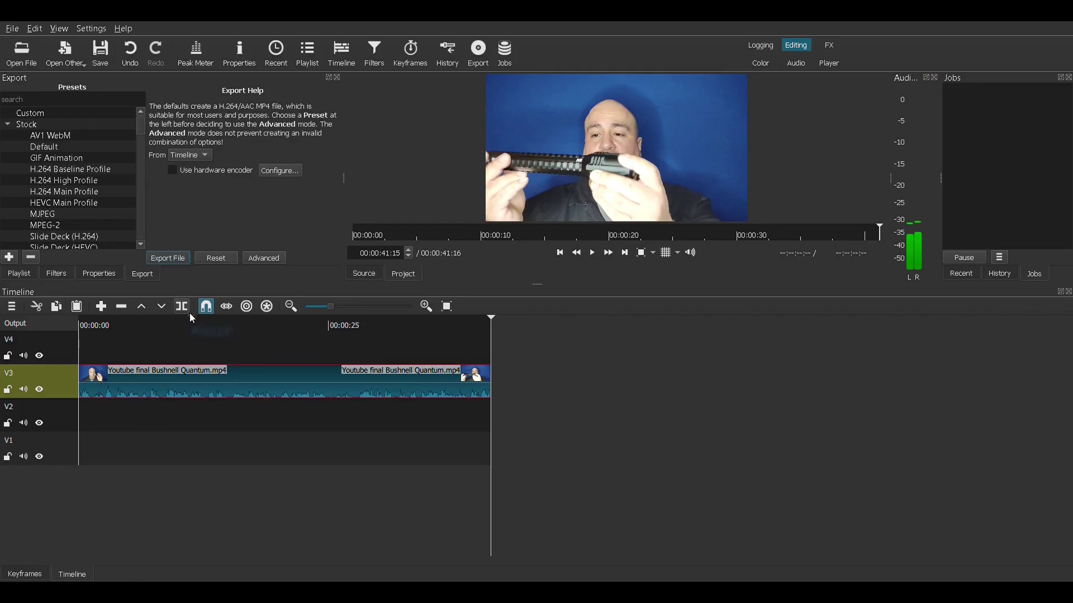
Trim the V3 clip at 00:00:21:37 by splitting there and deleting the part after.
{"action": "left_click", "coordinate": [248, 323]}
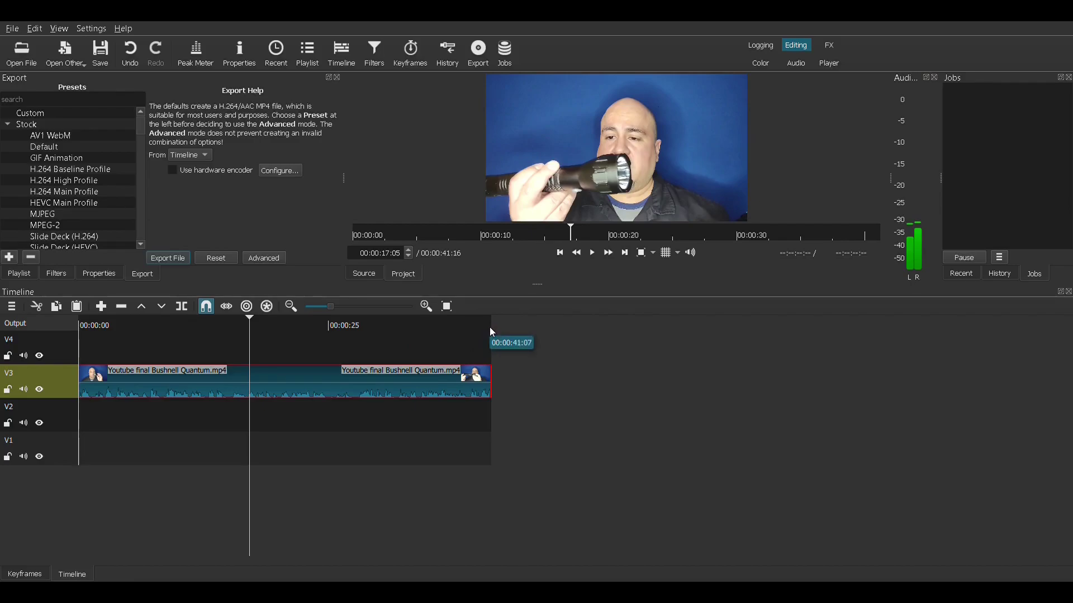
{"action": "left_click", "coordinate": [296, 328]}
{"action": "left_click", "coordinate": [182, 306]}
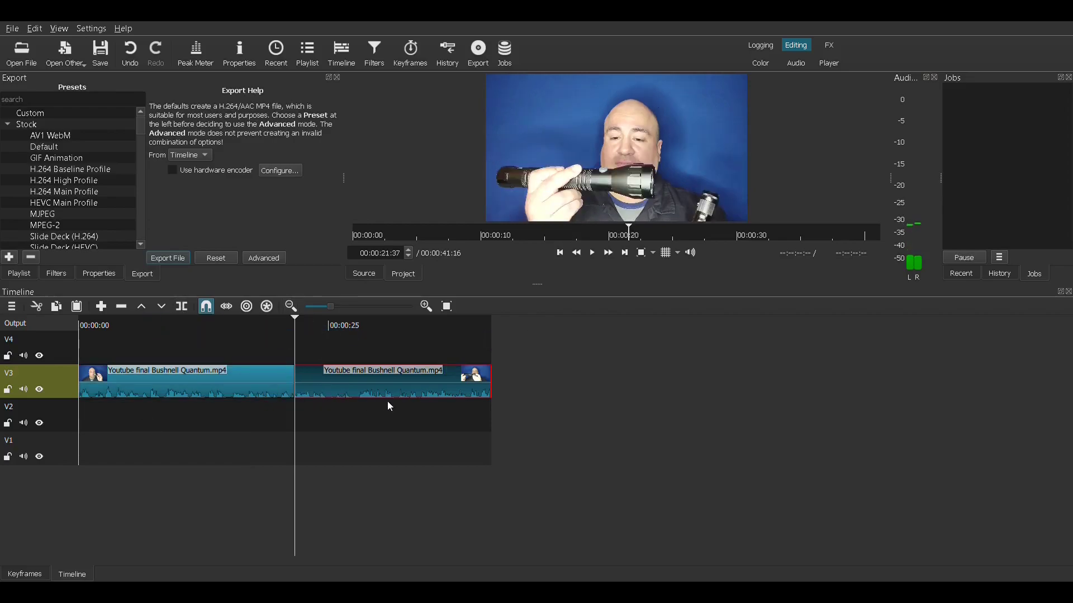
{"action": "right_click", "coordinate": [364, 391]}
{"action": "left_click", "coordinate": [401, 432]}
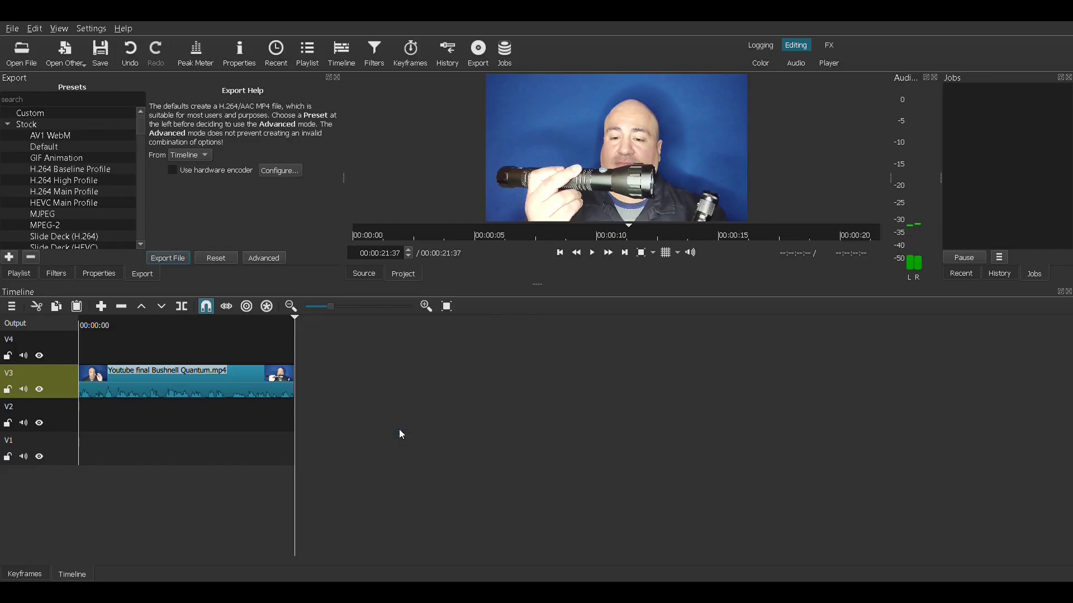
Split the V3 clip at 00:00:09:39, about 00:00:04:38, 00:00:15:48, 00:00:12:27 and 00:00:02:04.
{"action": "left_click", "coordinate": [176, 323]}
{"action": "left_click", "coordinate": [181, 306]}
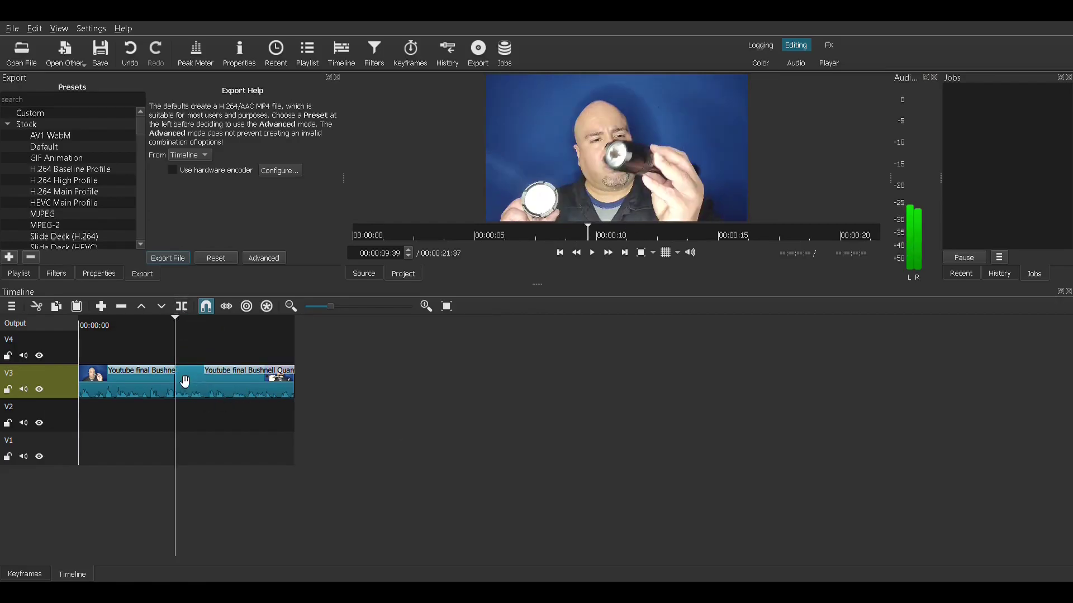
{"action": "left_click", "coordinate": [137, 390]}
{"action": "left_click", "coordinate": [125, 323]}
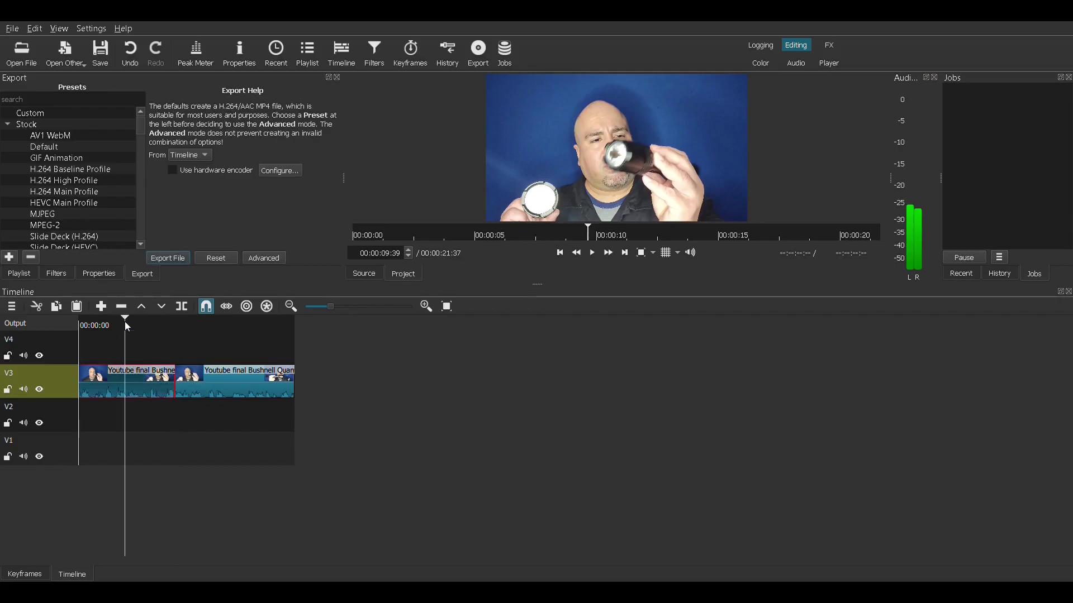
{"action": "left_click", "coordinate": [182, 306]}
{"action": "left_click", "coordinate": [236, 322]}
{"action": "left_click", "coordinate": [182, 306]}
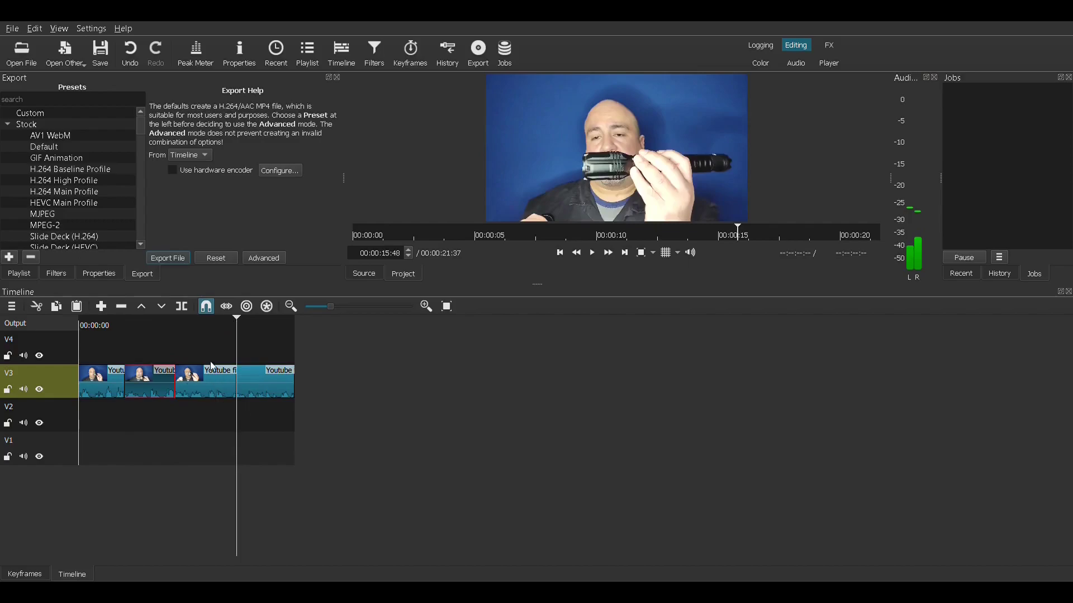
{"action": "left_click", "coordinate": [203, 323]}
{"action": "left_click", "coordinate": [182, 311]}
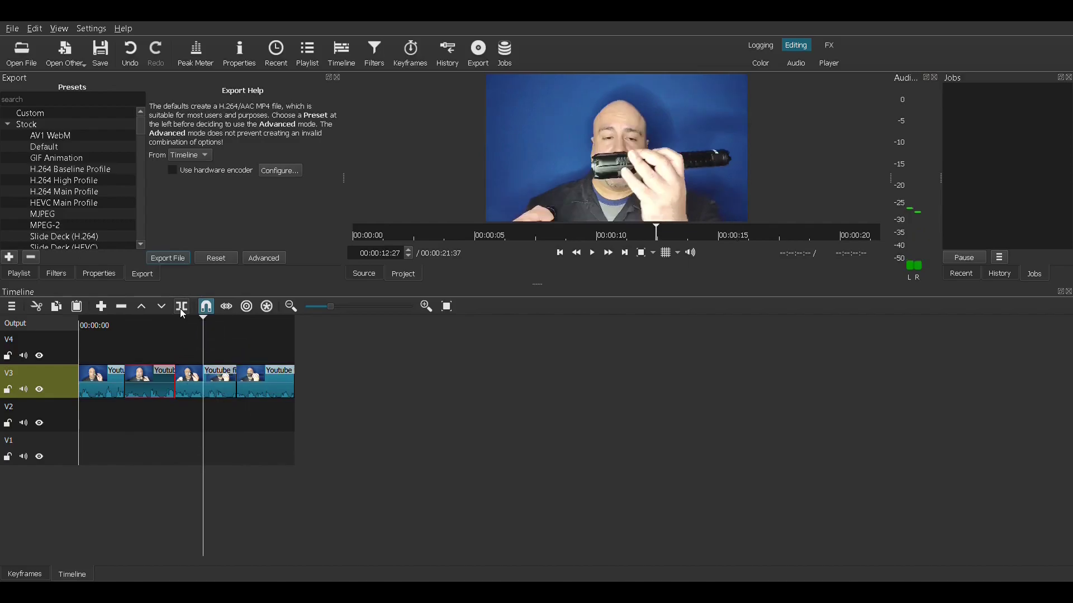
{"action": "left_click", "coordinate": [99, 322]}
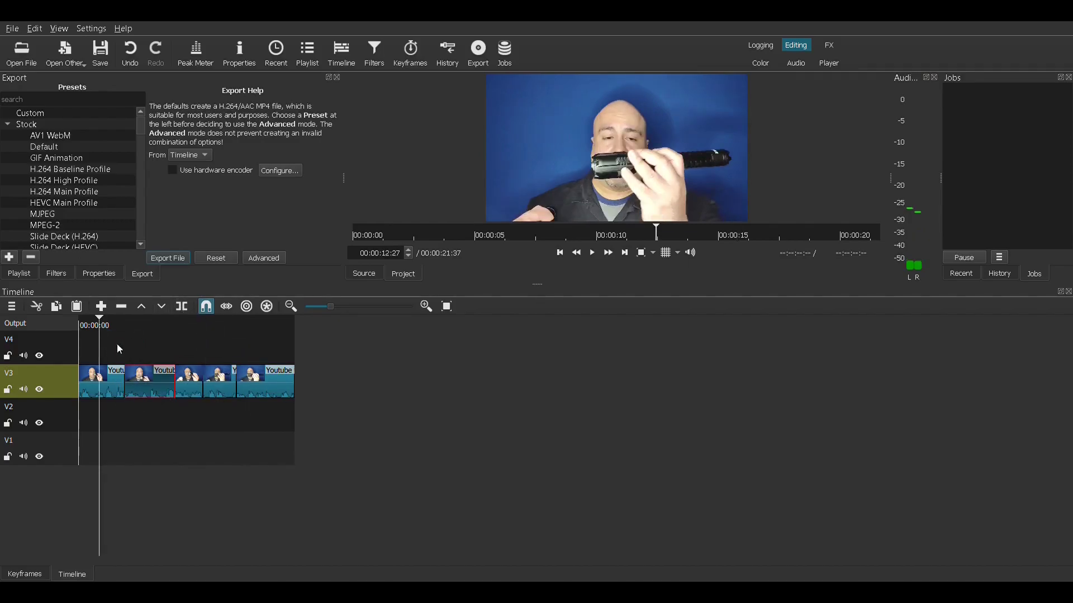
{"action": "left_click", "coordinate": [180, 307]}
Move the opening piece down to V2, one piece up to V4, and another piece down to V1.
{"action": "left_click_drag", "start_coordinate": [110, 387], "coordinate": [90, 419]}
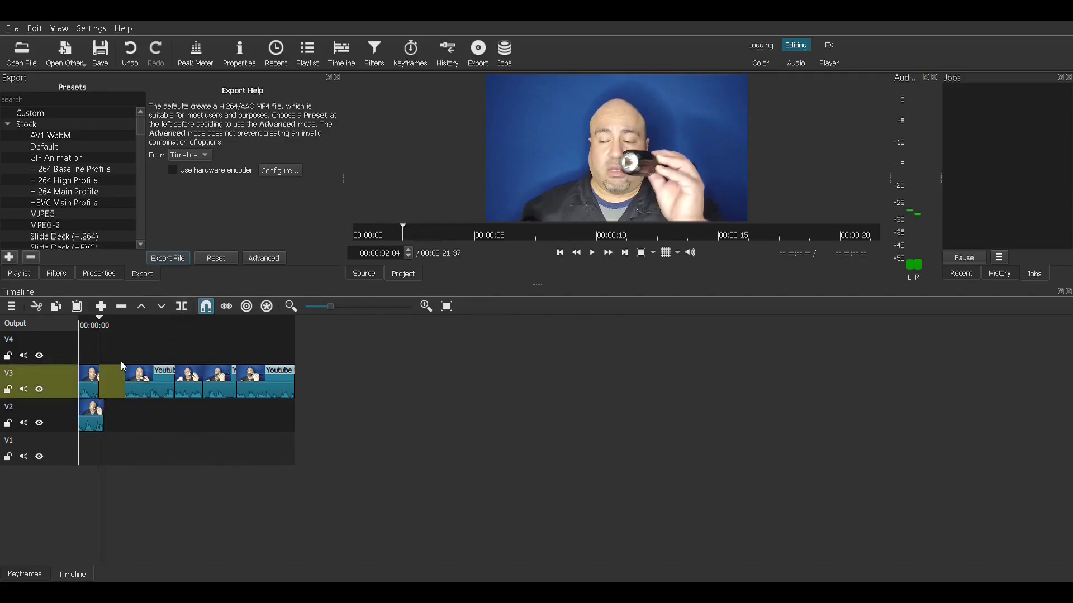
{"action": "left_click", "coordinate": [291, 324]}
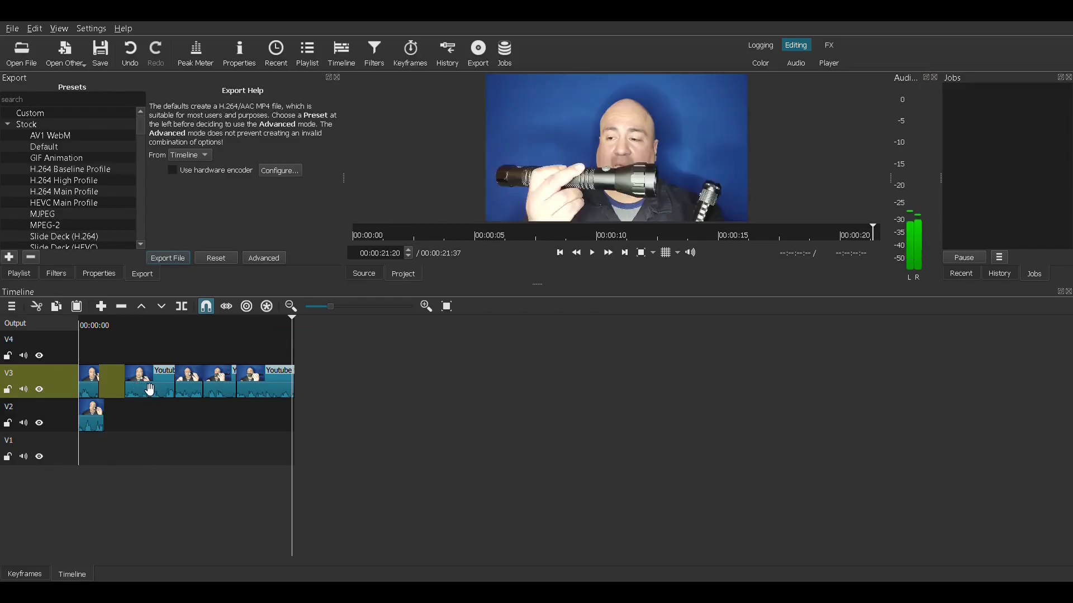
{"action": "mouse_move", "coordinate": [110, 366]}
{"action": "left_mouse_down"}
{"action": "mouse_move", "coordinate": [134, 349]}
{"action": "mouse_move", "coordinate": [219, 441]}
{"action": "mouse_move", "coordinate": [254, 452]}
{"action": "mouse_move", "coordinate": [128, 355]}
{"action": "mouse_move", "coordinate": [151, 355]}
{"action": "mouse_move", "coordinate": [125, 356]}
{"action": "left_mouse_up"}
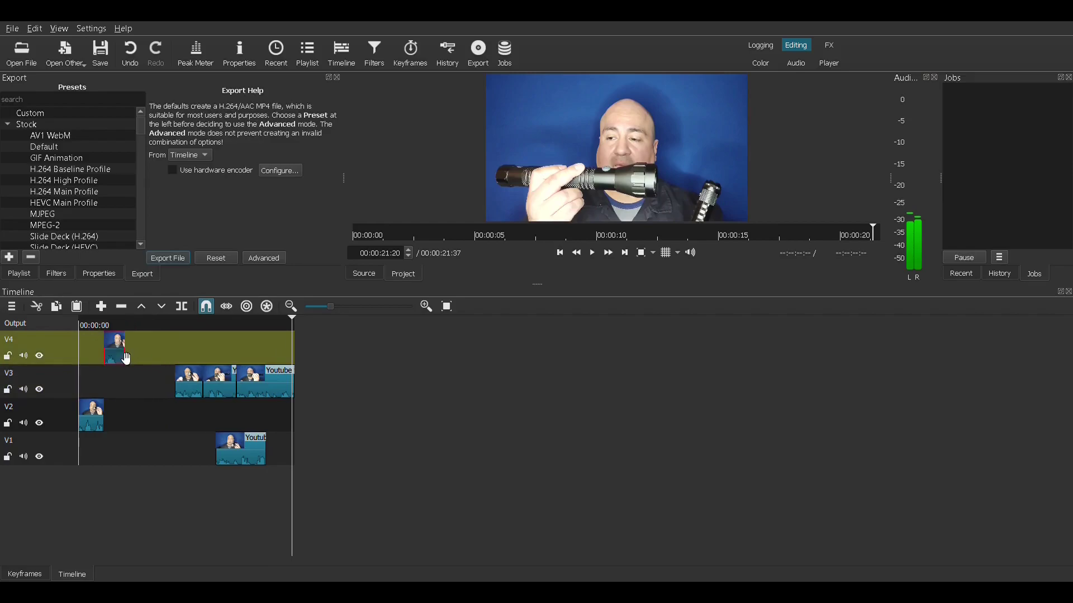
{"action": "left_click_drag", "start_coordinate": [244, 455], "coordinate": [144, 449]}
{"action": "left_click_drag", "start_coordinate": [186, 389], "coordinate": [150, 390]}
{"action": "left_click_drag", "start_coordinate": [219, 386], "coordinate": [195, 456]}
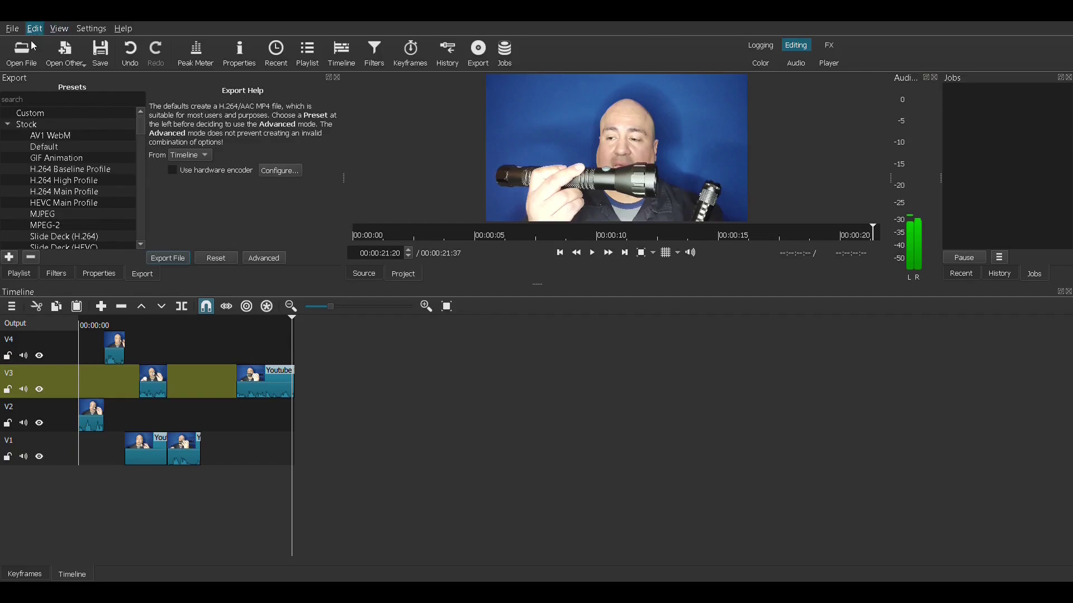
Undo the last move and remove a V3 piece so the project shrinks to 00:00:18:16.
{"action": "key", "text": "ctrl+z"}
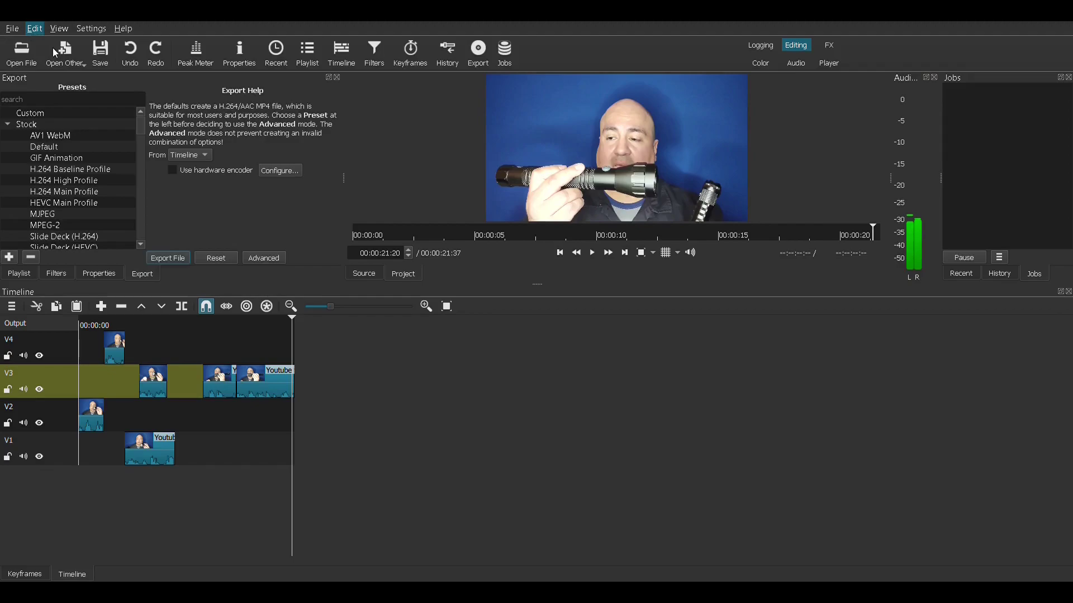
{"action": "left_click", "coordinate": [219, 451]}
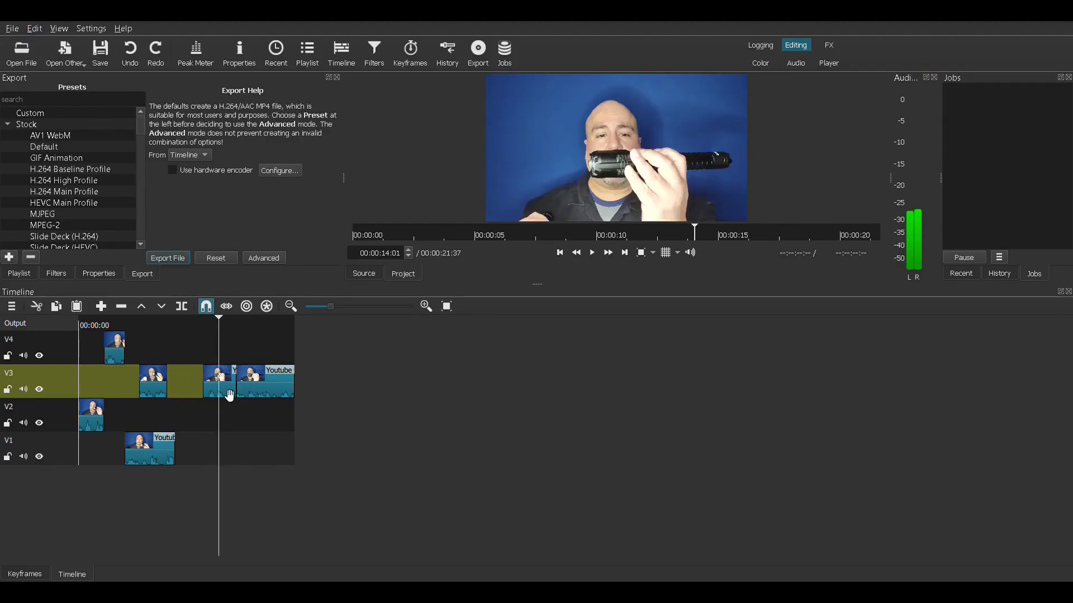
{"action": "right_click", "coordinate": [223, 388]}
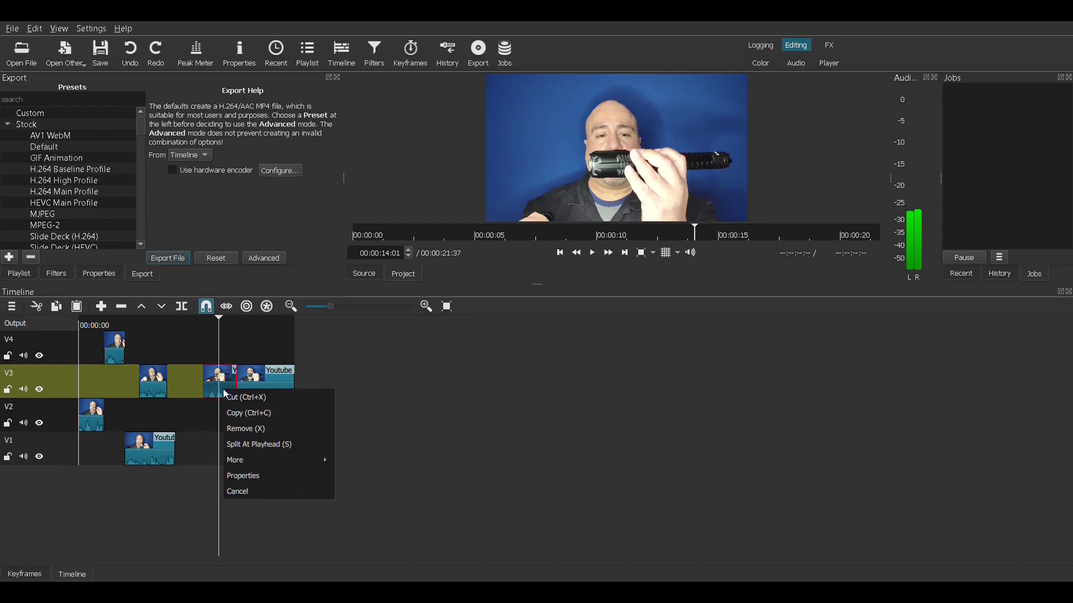
{"action": "left_click", "coordinate": [246, 425]}
Move the next V3 piece onto V2, then rewind to the start and select the first V2 clip.
{"action": "left_click_drag", "start_coordinate": [162, 389], "coordinate": [218, 421]}
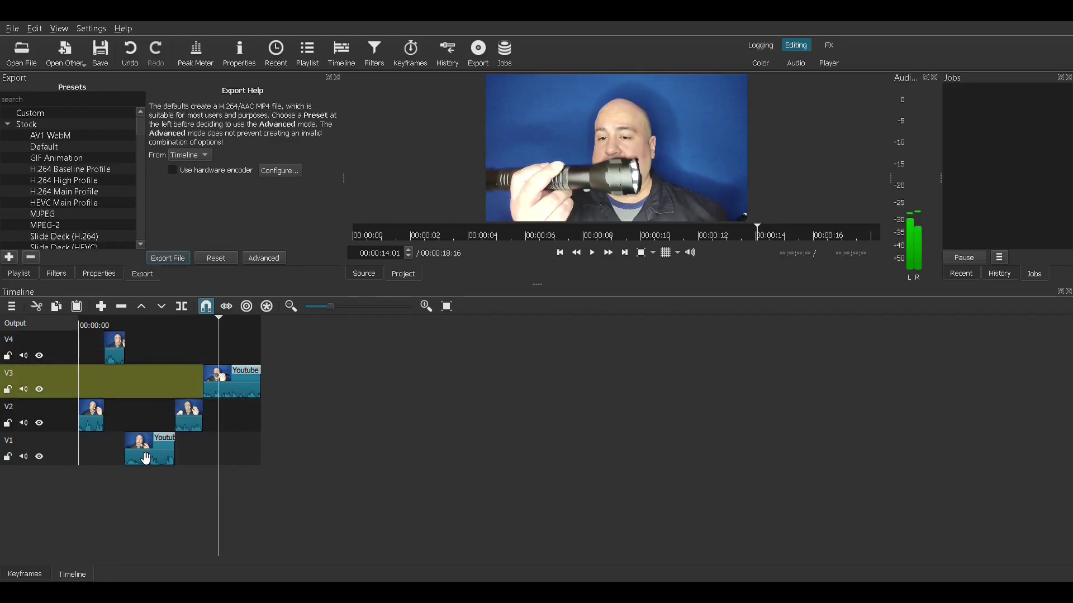
{"action": "left_click", "coordinate": [91, 324]}
{"action": "left_click_drag", "start_coordinate": [78, 331], "coordinate": [83, 325]}
{"action": "left_click", "coordinate": [96, 425]}
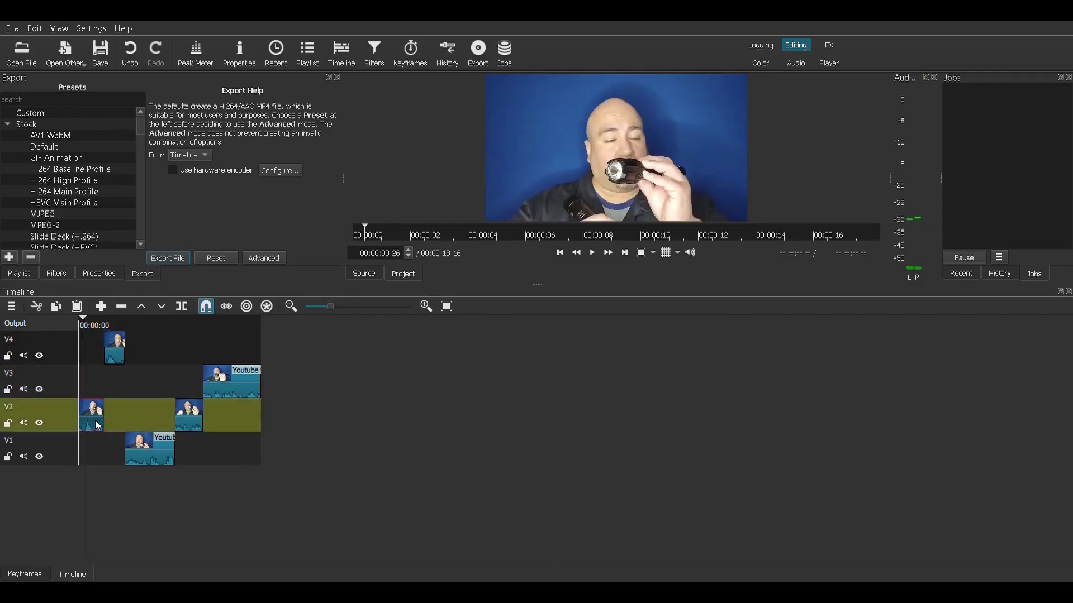
Add a Fade In Video filter with a 00:00:02:00 duration to the first V2 clip.
{"action": "left_click", "coordinate": [374, 52]}
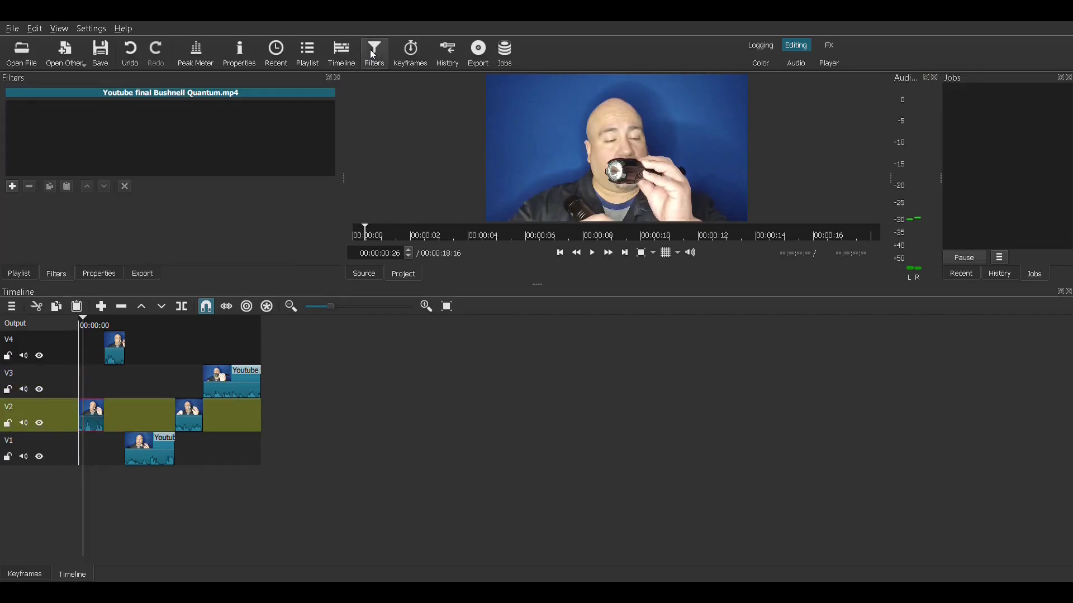
{"action": "left_click", "coordinate": [12, 188]}
{"action": "type", "text": "fade"}
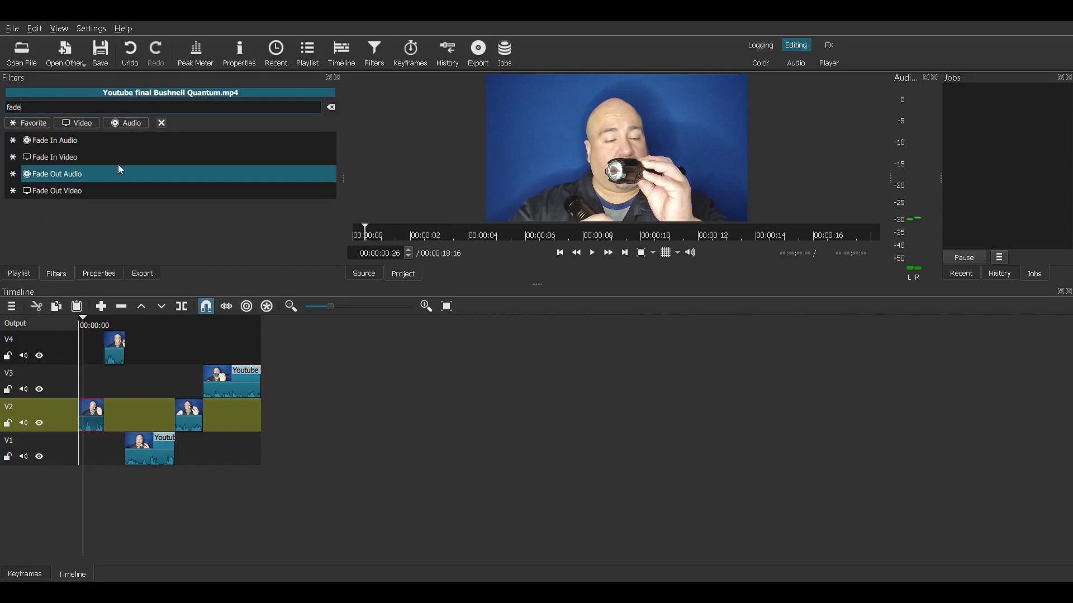
{"action": "left_click", "coordinate": [81, 162]}
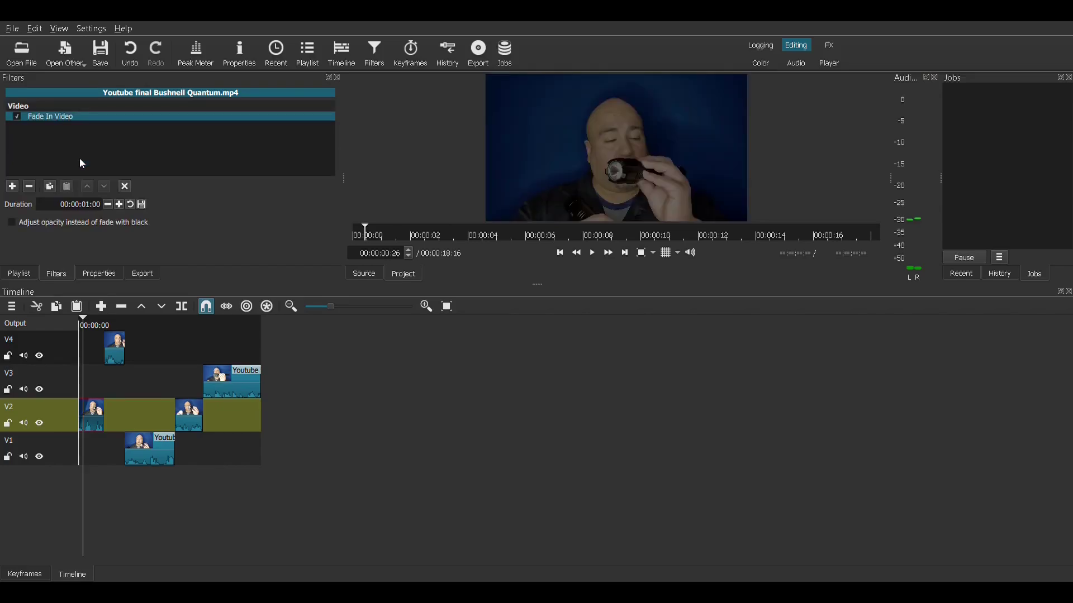
{"action": "left_click_drag", "start_coordinate": [65, 210], "coordinate": [140, 208]}
{"action": "type", "text": "2:"}
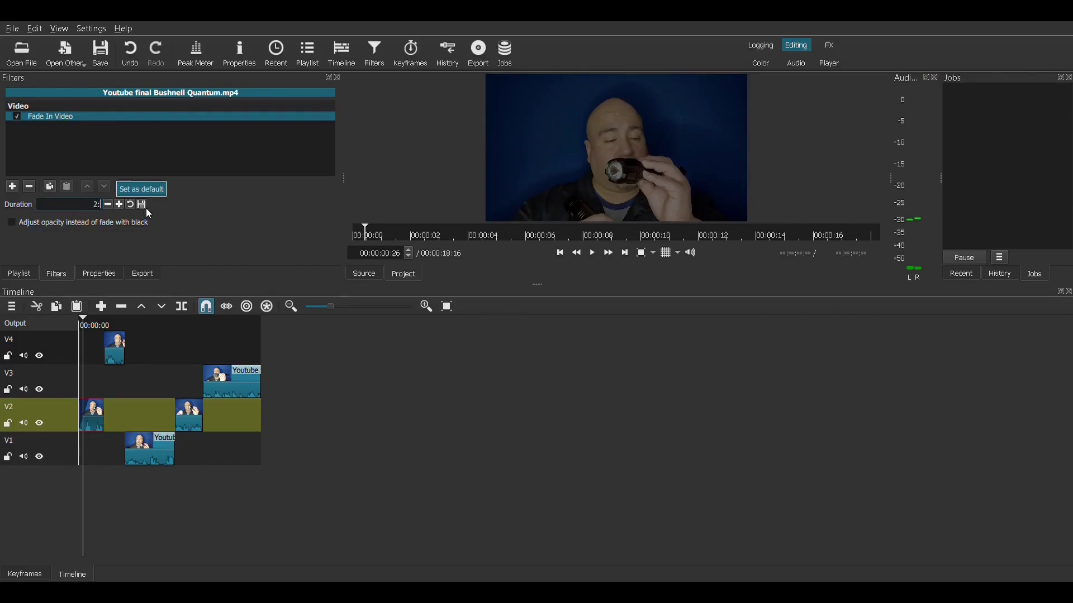
{"action": "type", "text": "00"}
{"action": "key", "text": "Return"}
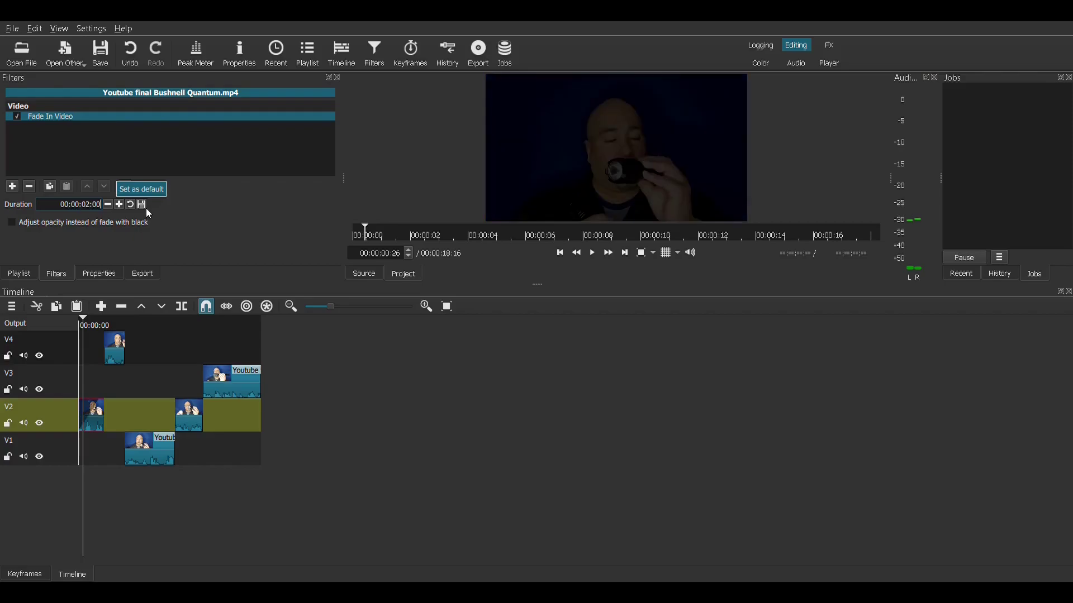
{"action": "left_click", "coordinate": [233, 383]}
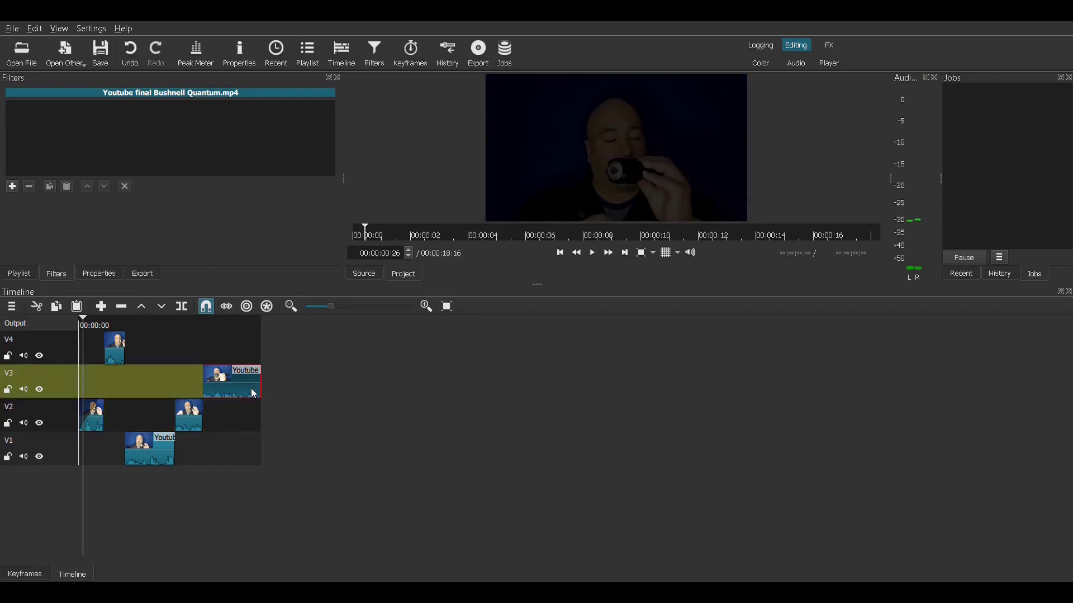
Add a Fade Out Video filter with a 00:00:02:00 duration to the last V3 clip.
{"action": "left_click", "coordinate": [13, 186]}
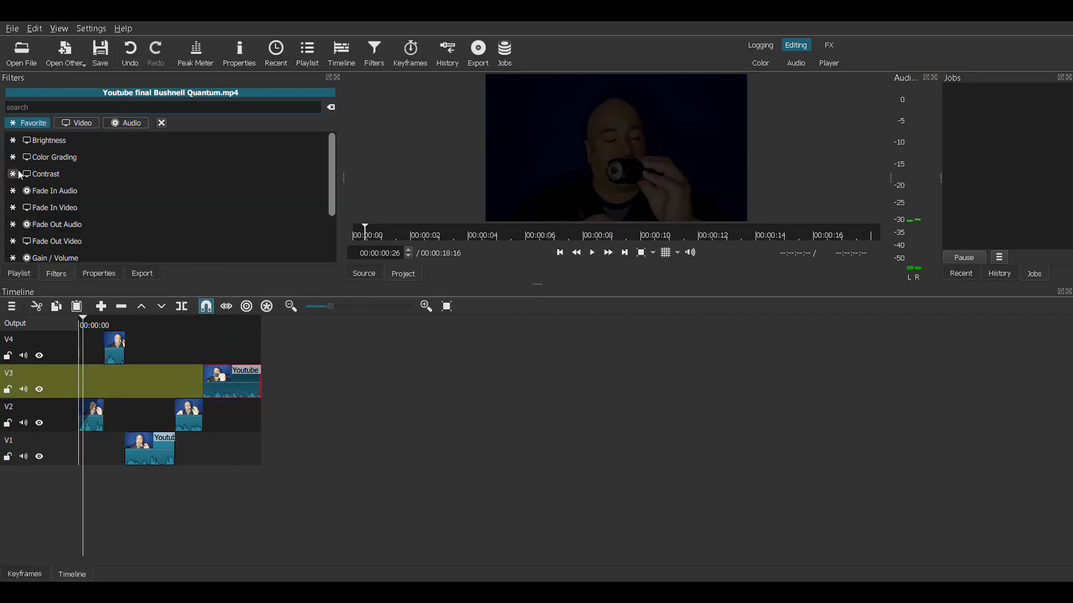
{"action": "type", "text": "fade"}
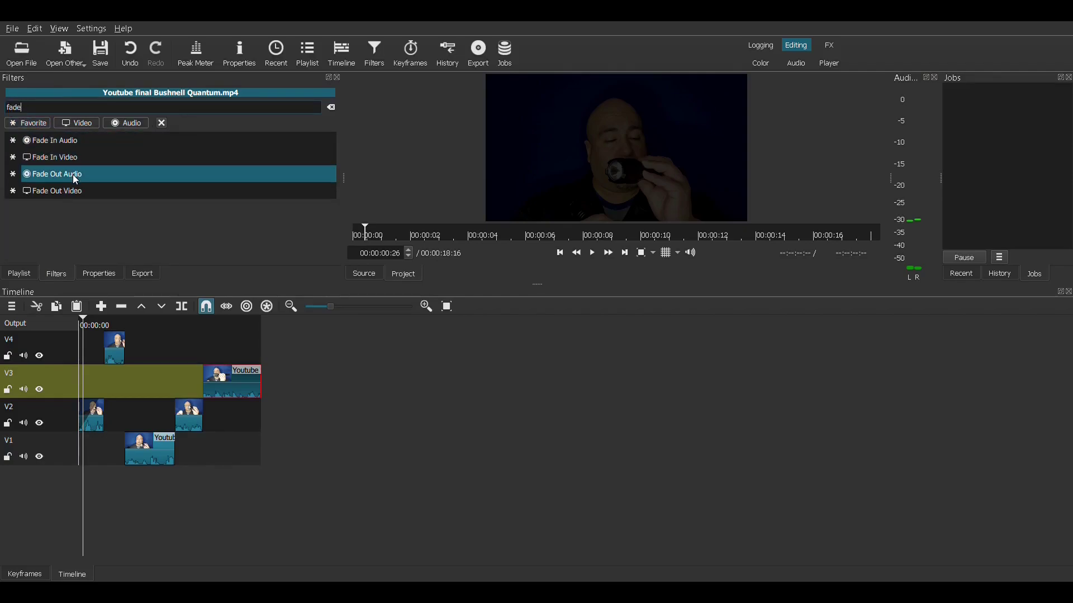
{"action": "left_click", "coordinate": [86, 195]}
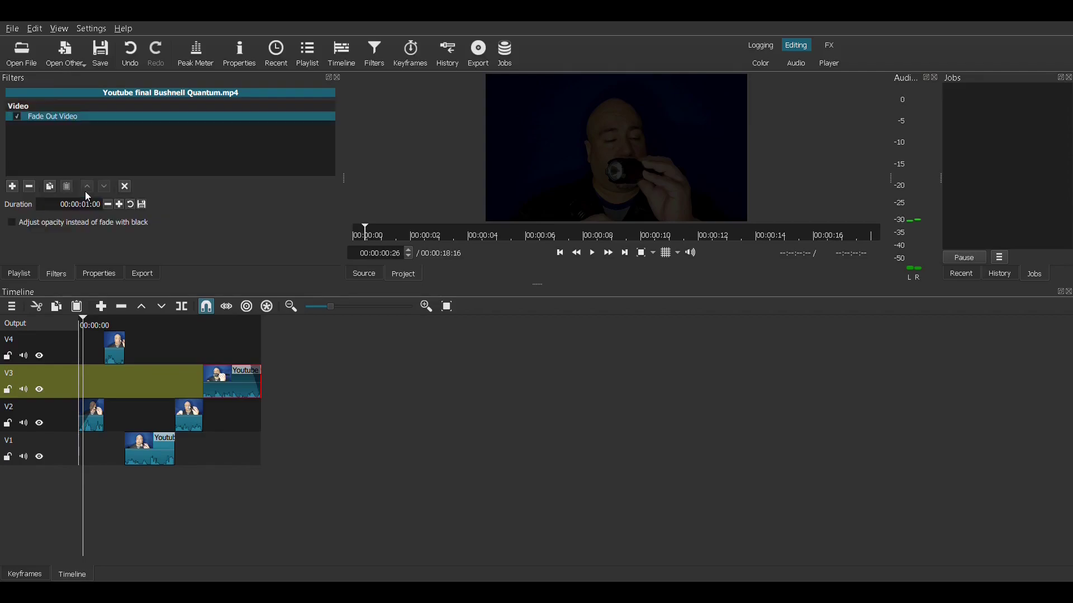
{"action": "left_click_drag", "start_coordinate": [65, 210], "coordinate": [265, 212]}
{"action": "type", "text": "2:00"}
{"action": "key", "text": "Return"}
Export the timeline to MP4 with the default H.264 preset and save the project as Project 1.mlt.
{"action": "left_click", "coordinate": [481, 59]}
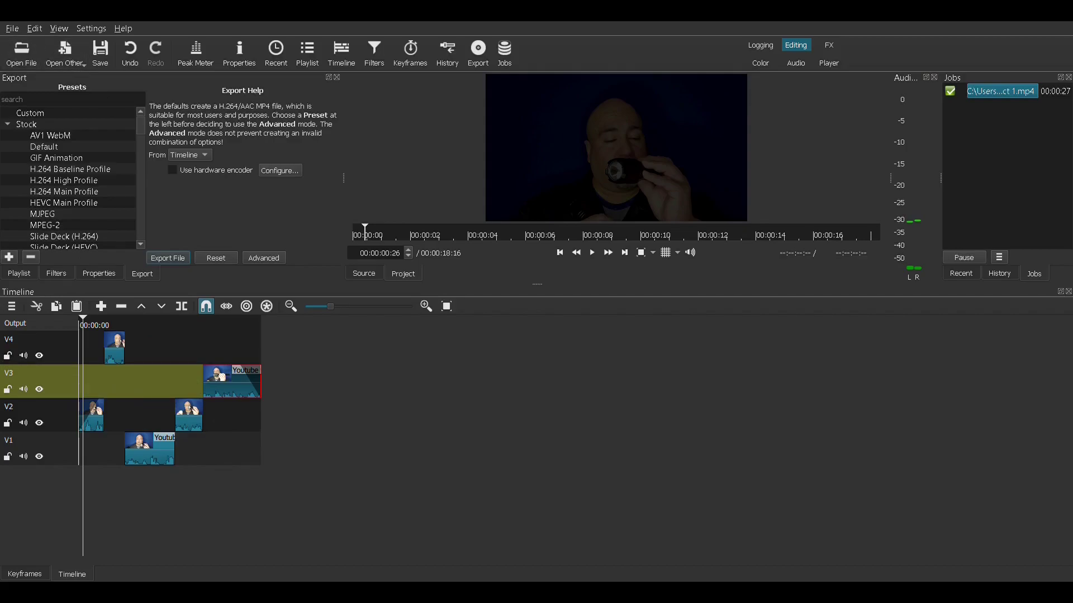
{"action": "left_click", "coordinate": [100, 53]}
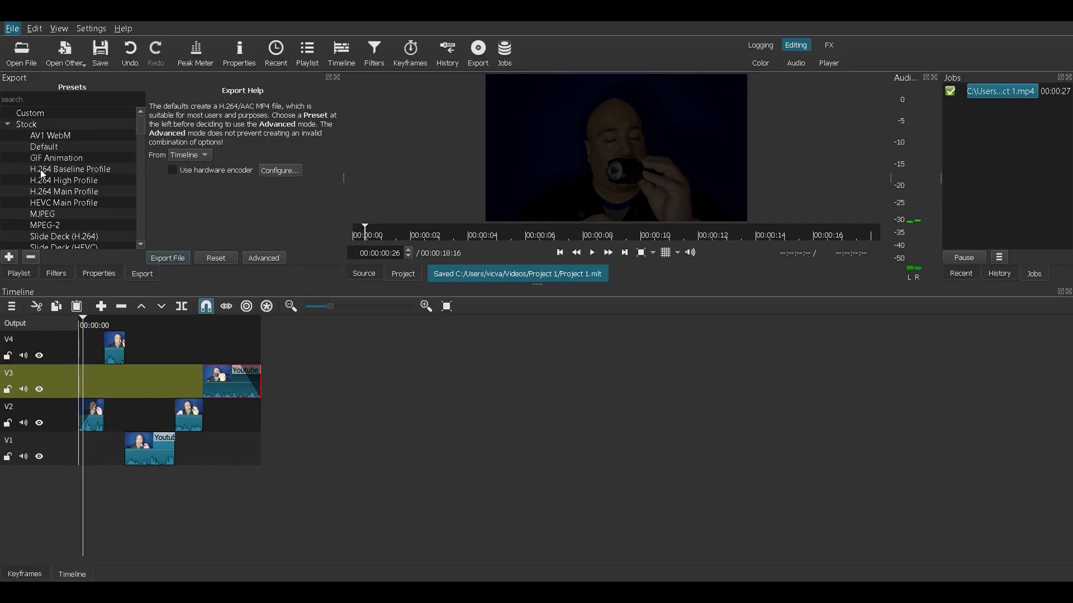
Close the finished project and return to the Shotcut start page.
{"action": "key", "text": "ctrl+n"}
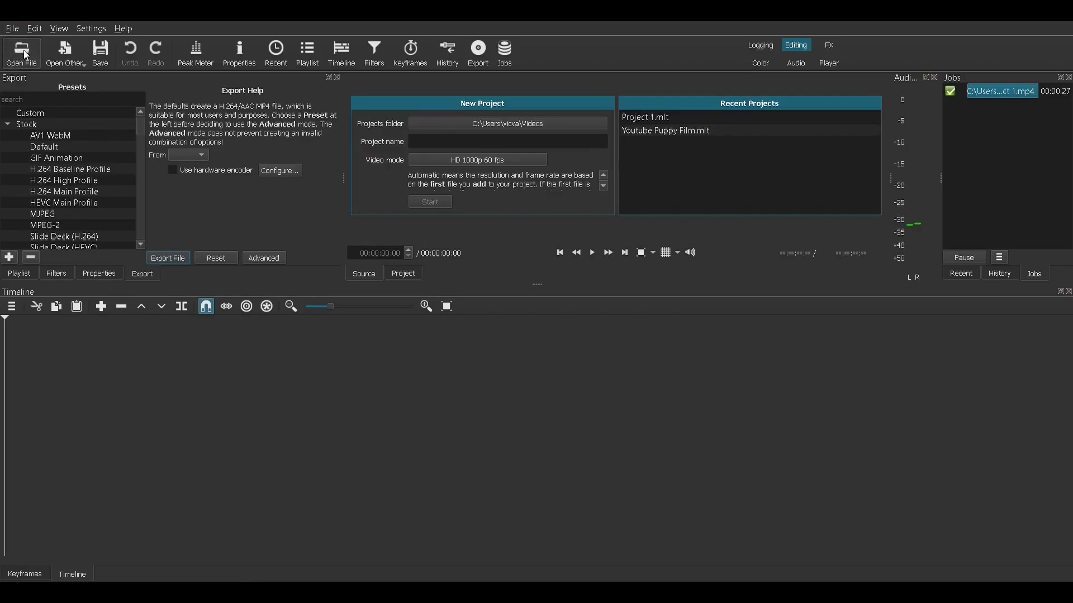